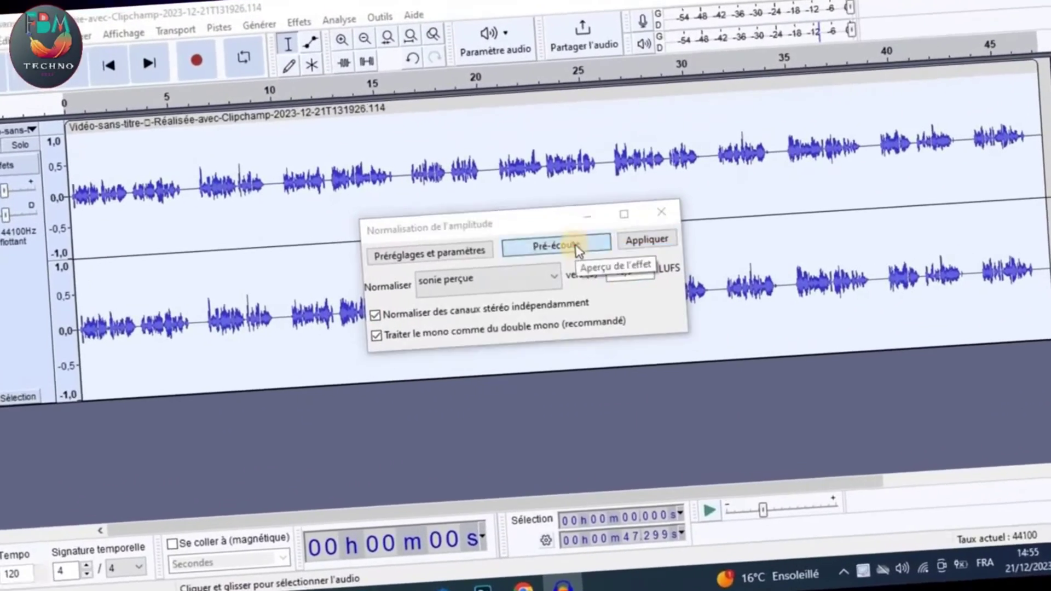
pyautogui.click(556, 252)
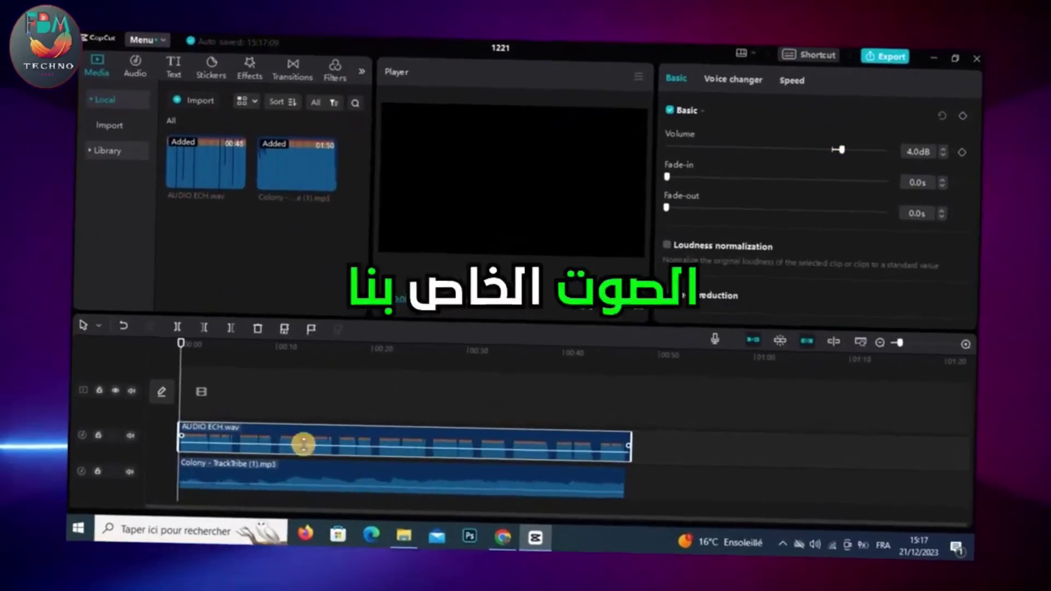
pyautogui.click(734, 79)
pyautogui.click(814, 122)
pyautogui.click(776, 259)
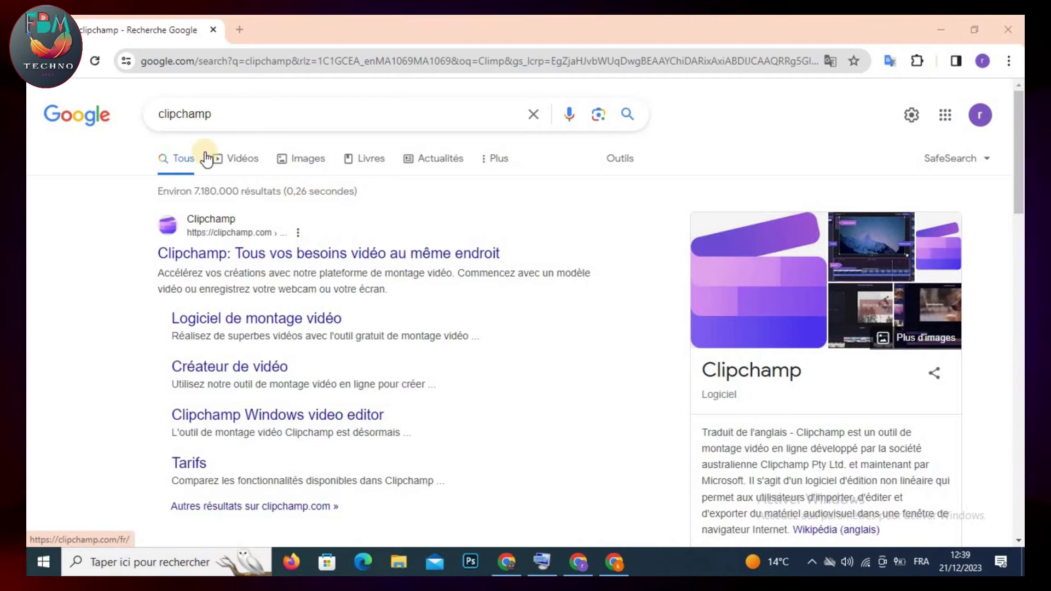
# - Open the Clipchamp website from the search results and start a free trial sign-in with a Microsoft account
pyautogui.click(279, 253)
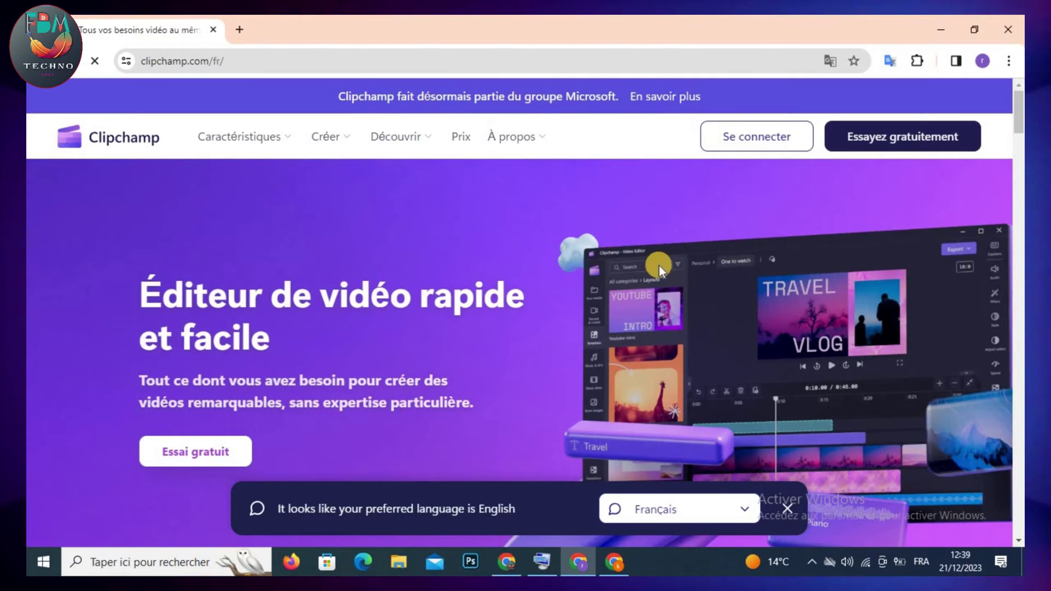
pyautogui.click(903, 140)
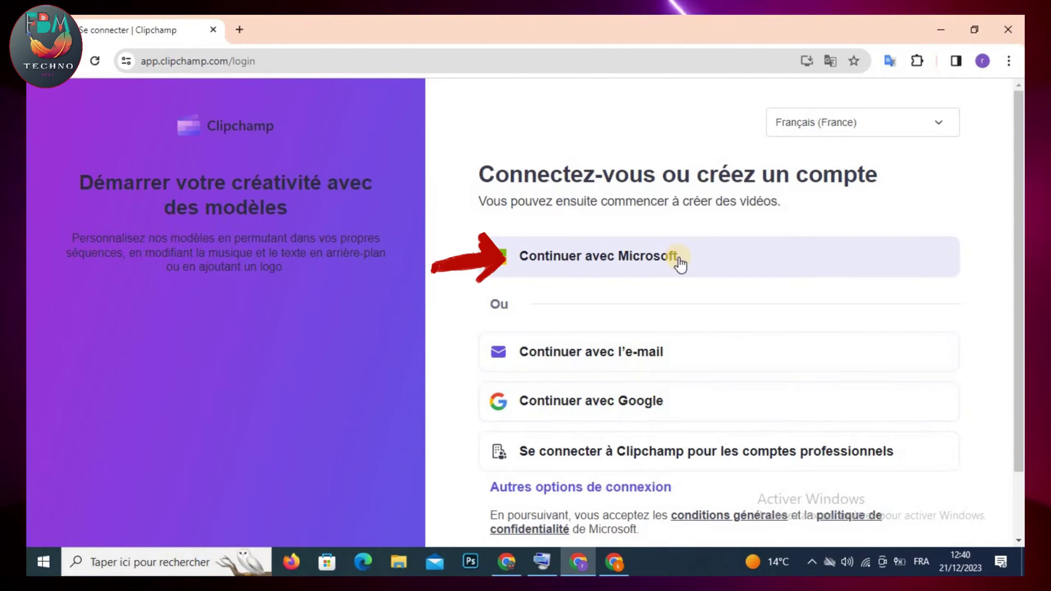
pyautogui.click(642, 261)
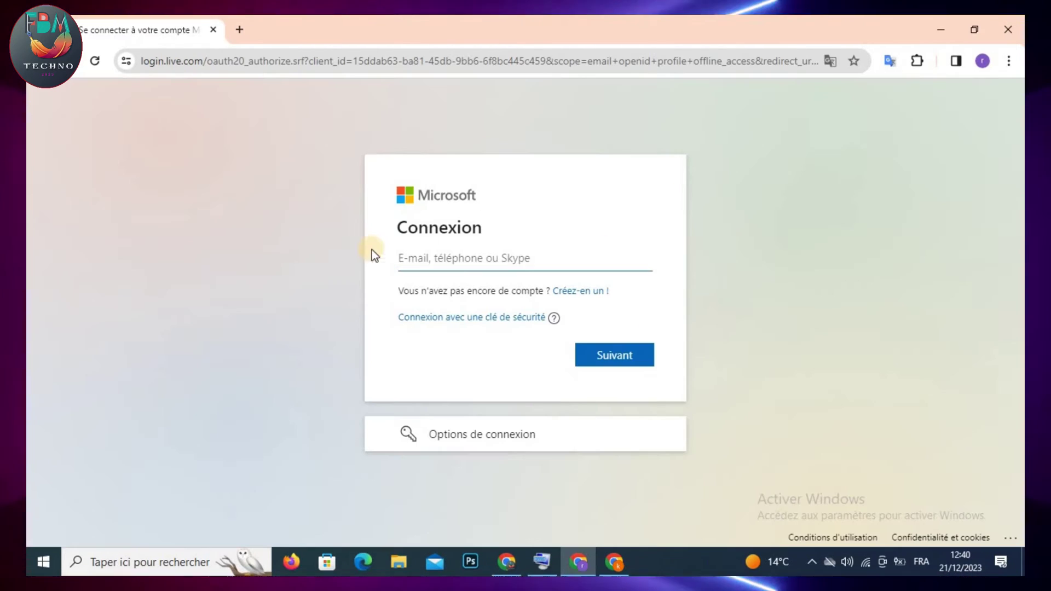
pyautogui.click(425, 251)
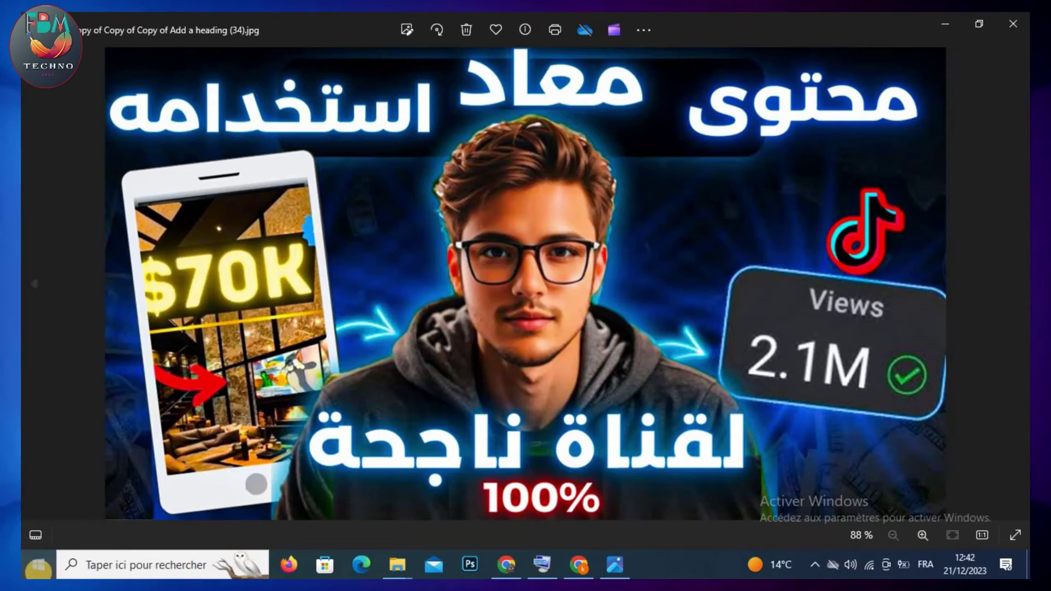
# - Search Windows for "APP" and open Microsoft Store
pyautogui.click(47, 563)
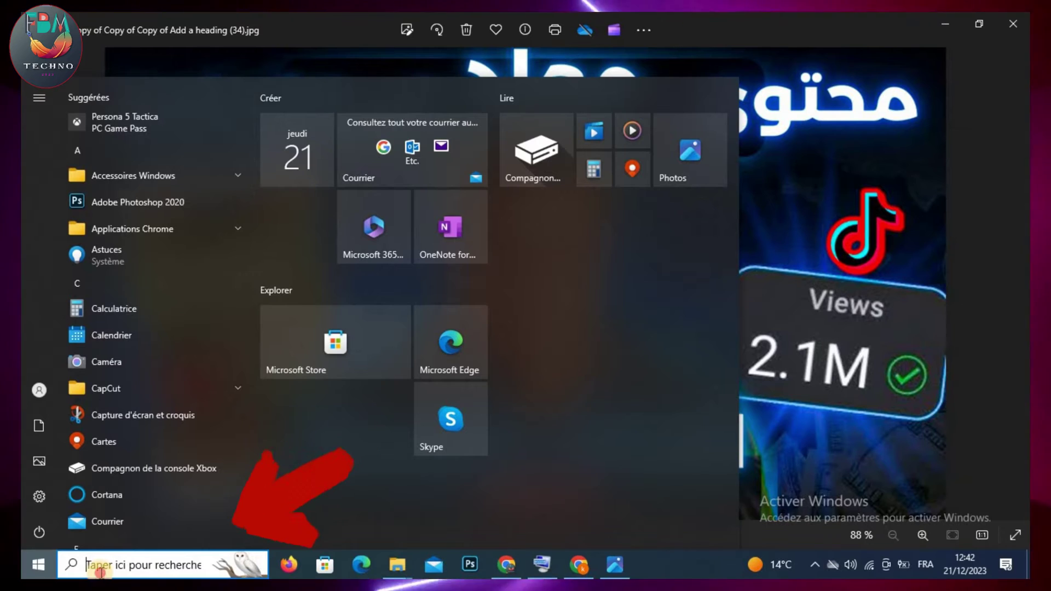
pyautogui.click(101, 569)
pyautogui.write('APP')
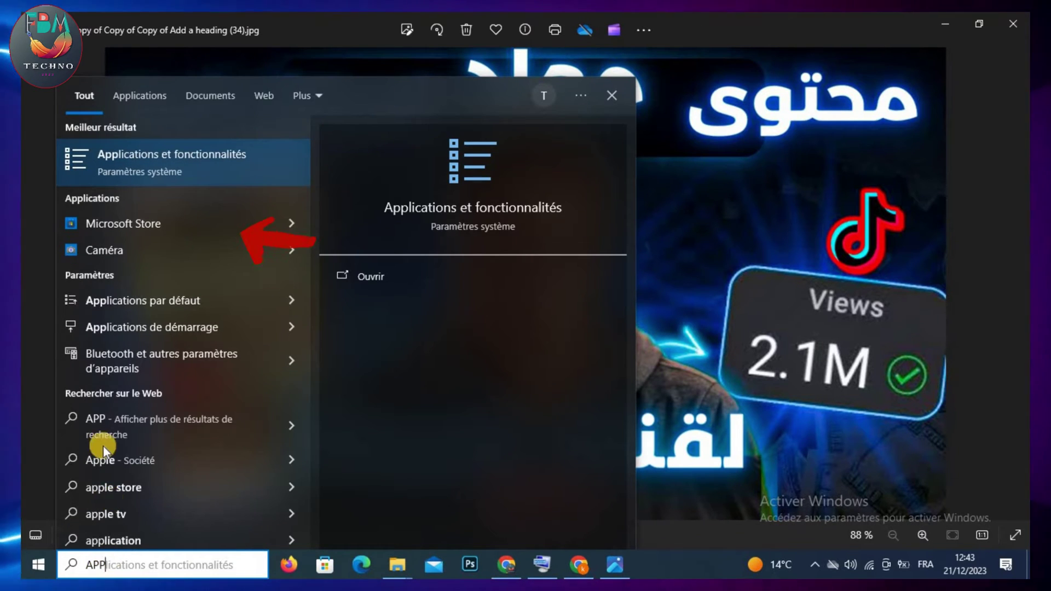
pyautogui.click(112, 224)
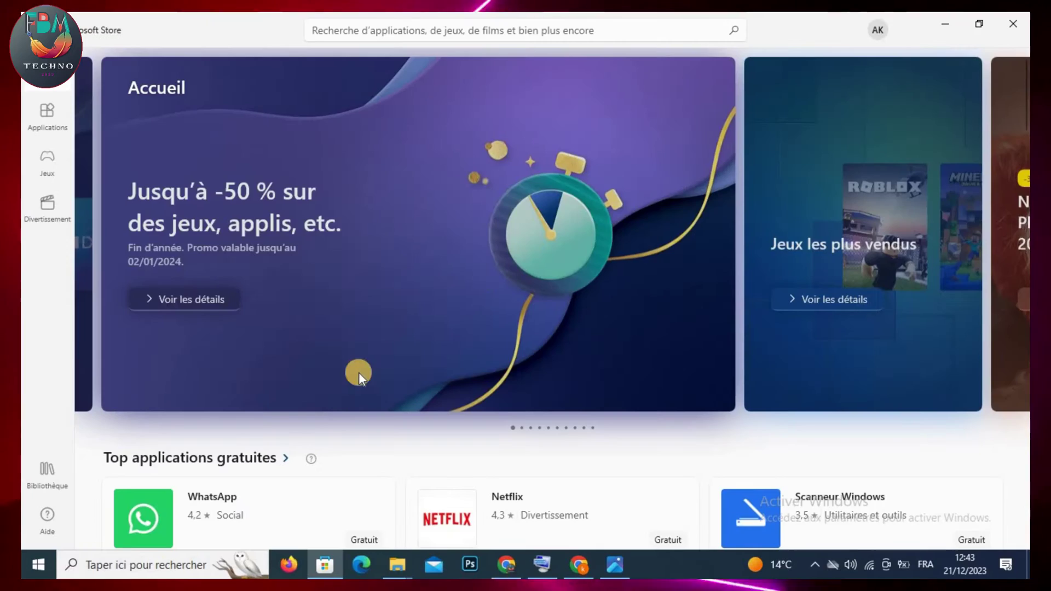
# - Search the store for "CLIMPCHAMP" and launch Microsoft Clipchamp
pyautogui.click(436, 32)
pyautogui.write('cLIMPC')
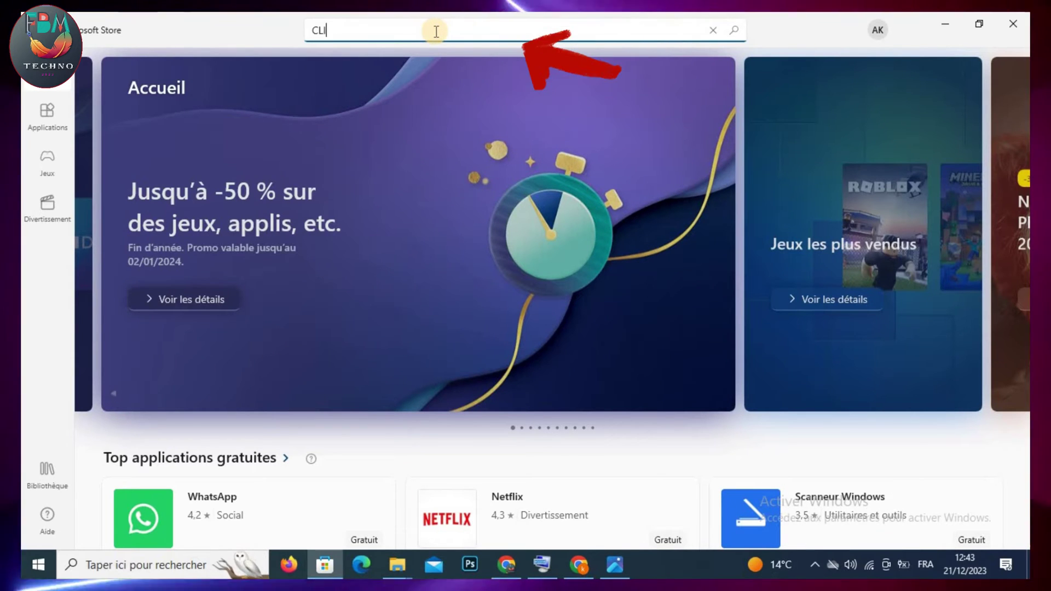
pyautogui.write('HAMP')
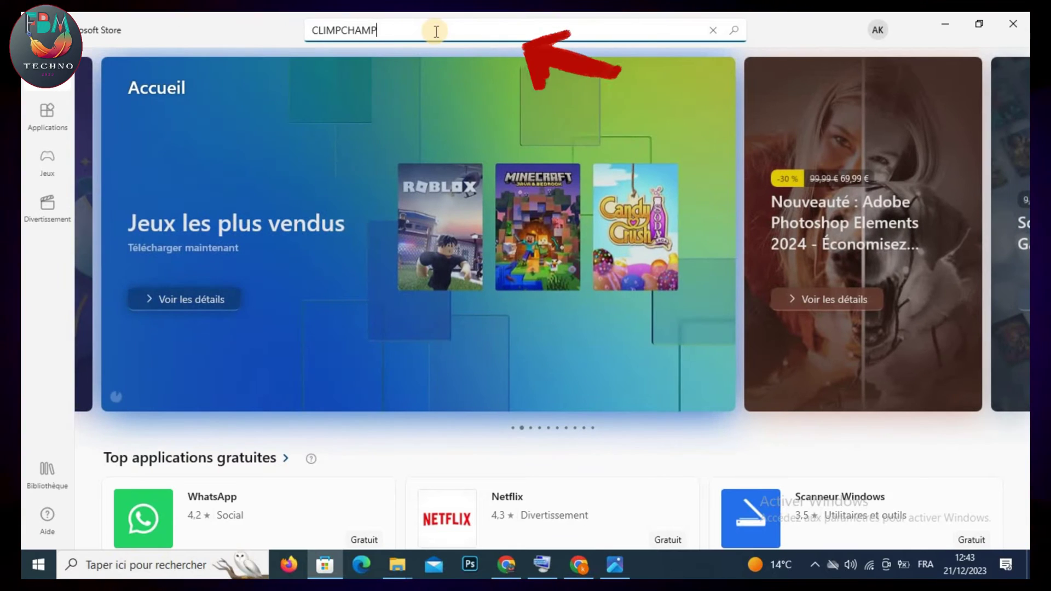
pyautogui.press('Return')
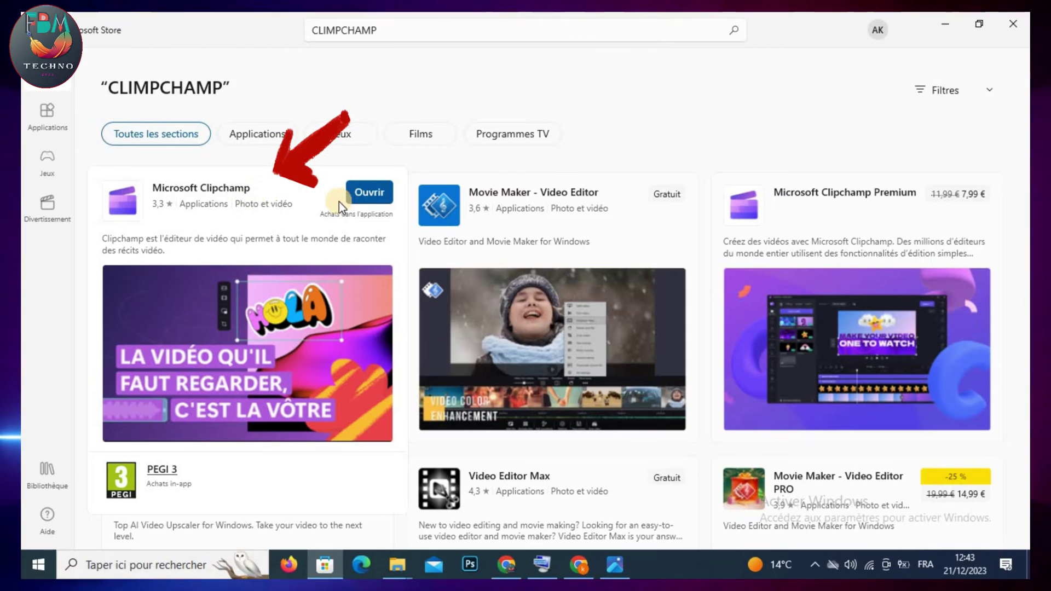
pyautogui.click(369, 194)
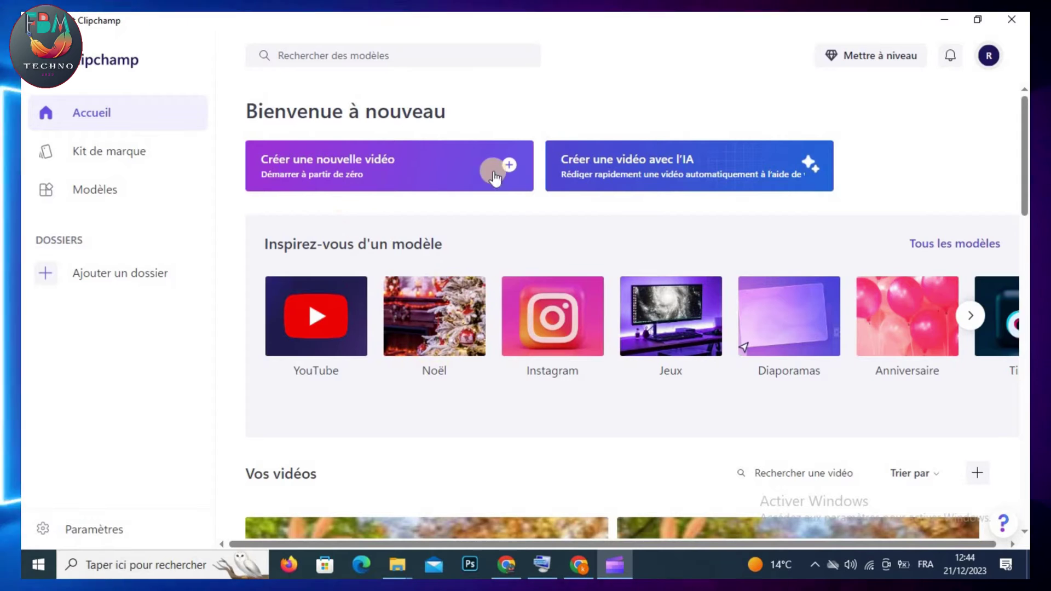
# - Create a new video from scratch and start a new text-to-speech clip (Synthèse vocale)
pyautogui.click(376, 169)
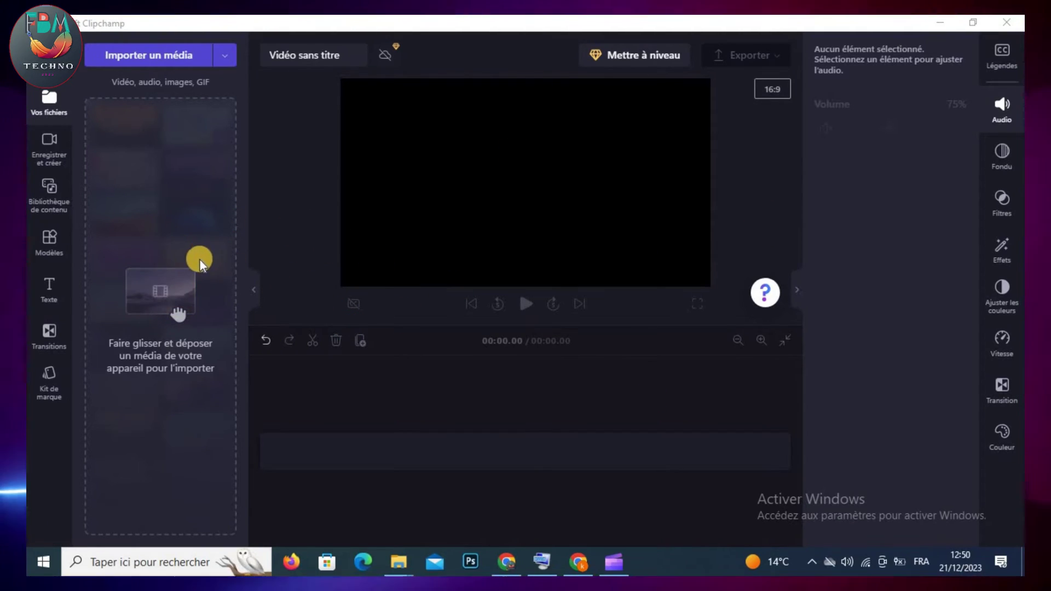
pyautogui.click(48, 155)
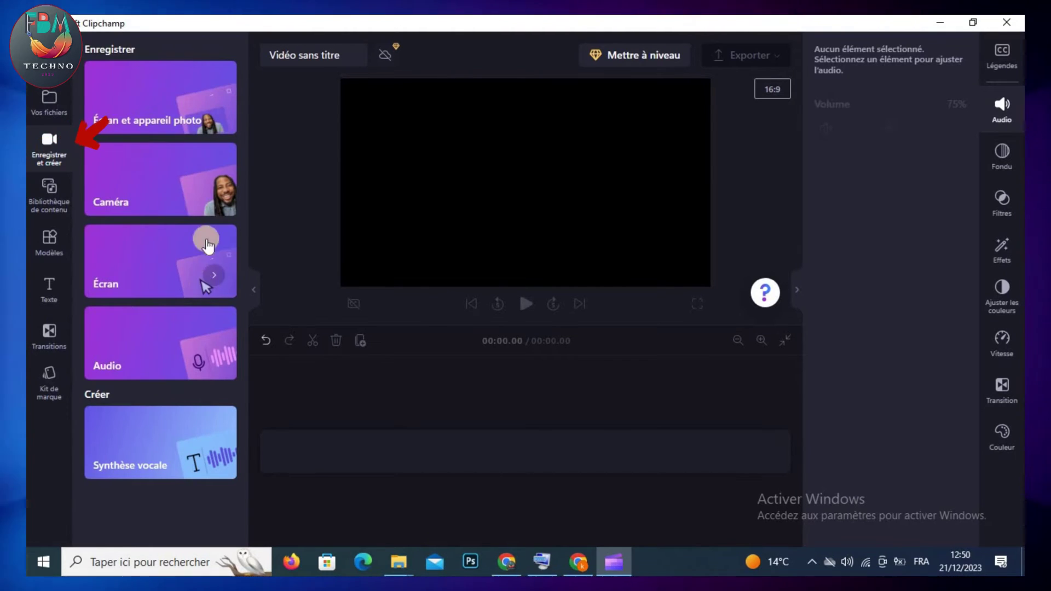
pyautogui.click(173, 451)
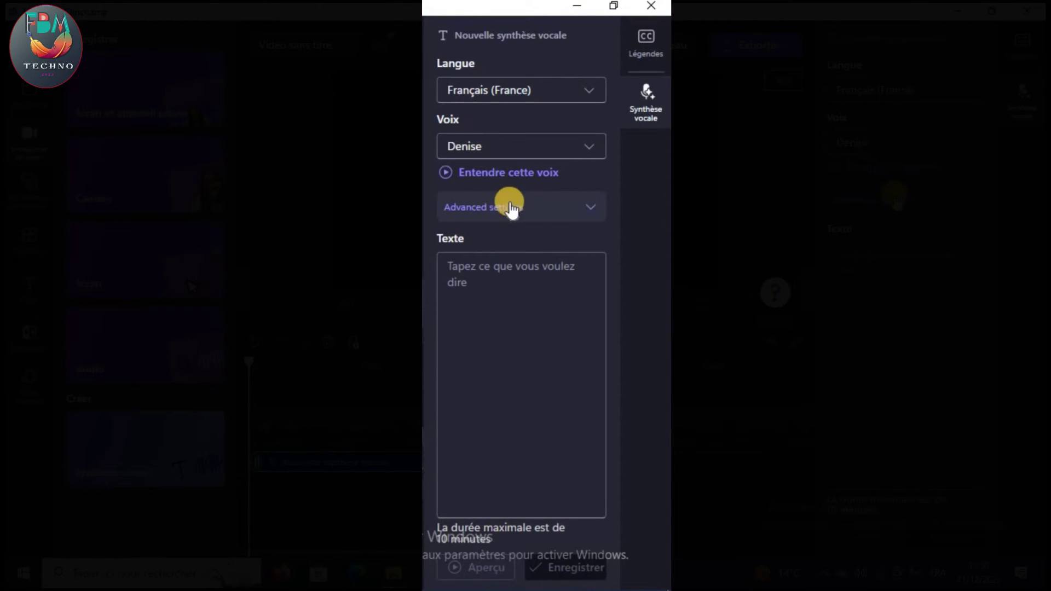
# - Set the text-to-speech language to Anglais (États-Unis)
pyautogui.click(530, 92)
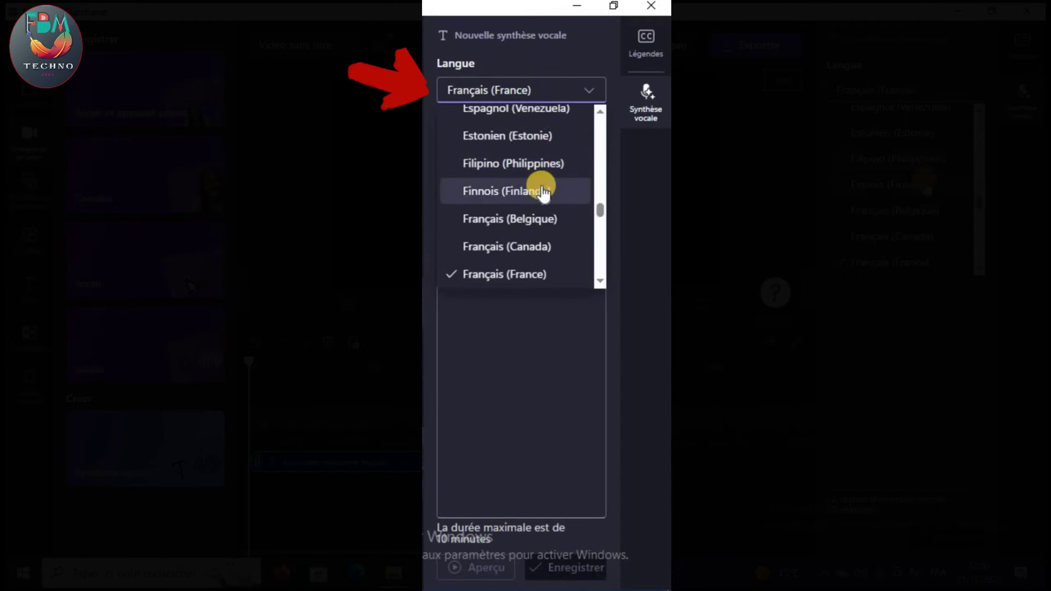
pyautogui.scroll(-3, 542, 192)
pyautogui.scroll(10, 540, 197)
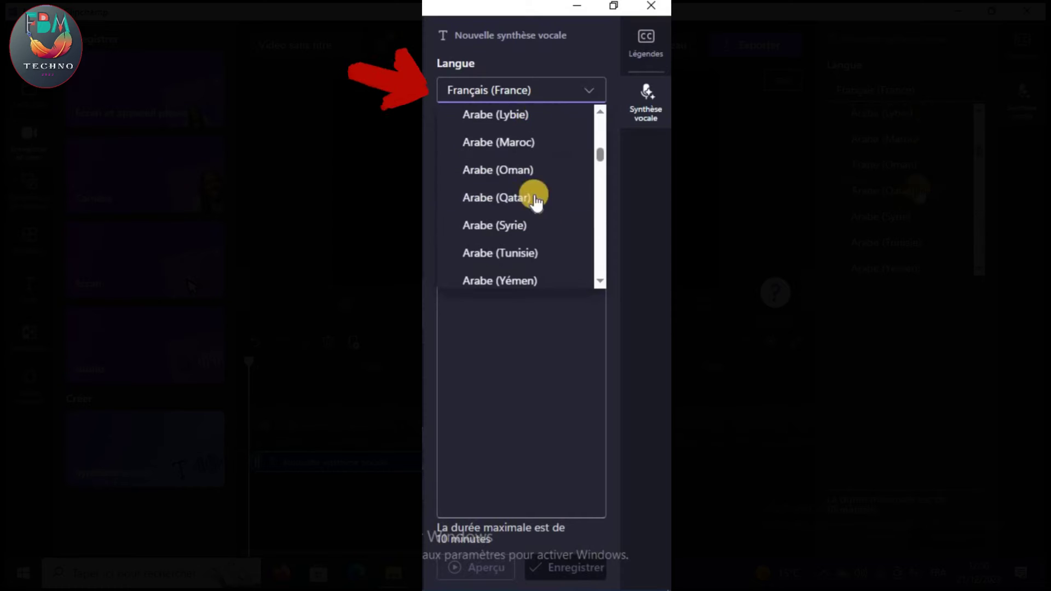
pyautogui.scroll(-1, 534, 204)
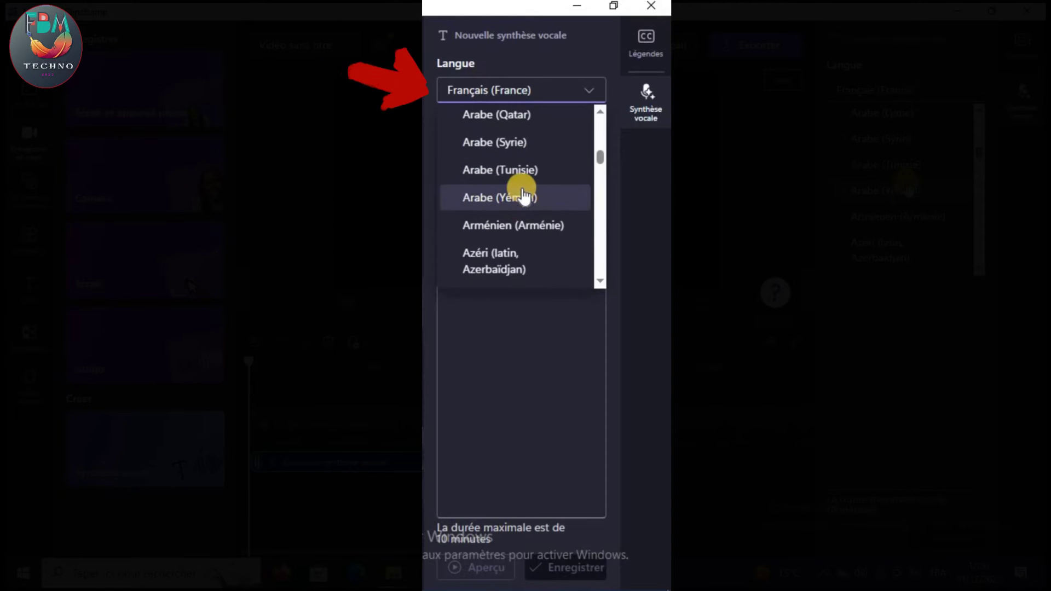
pyautogui.scroll(1, 524, 206)
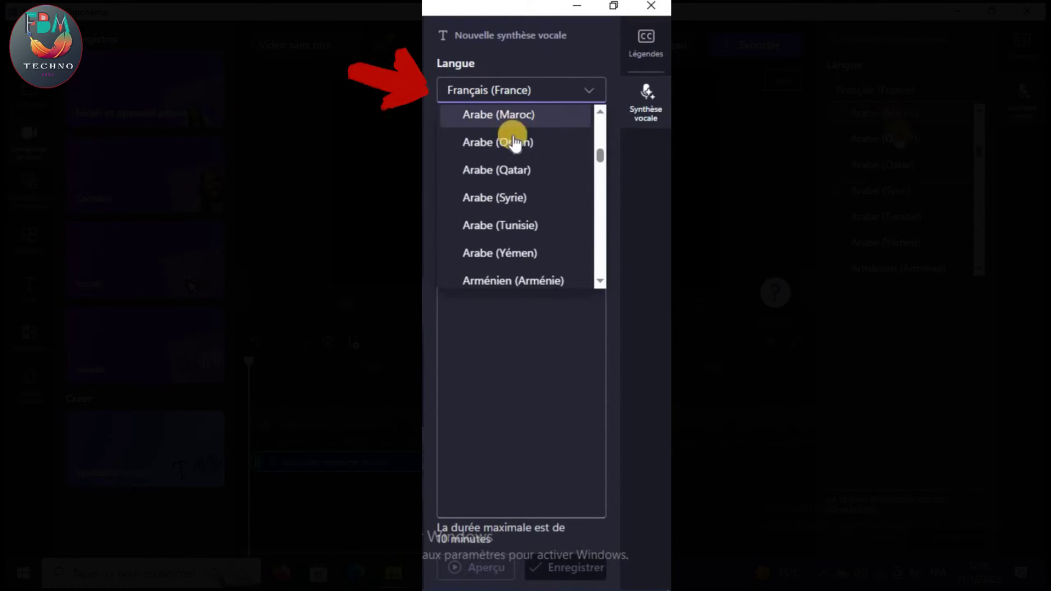
pyautogui.scroll(-1, 534, 214)
pyautogui.scroll(-2, 534, 211)
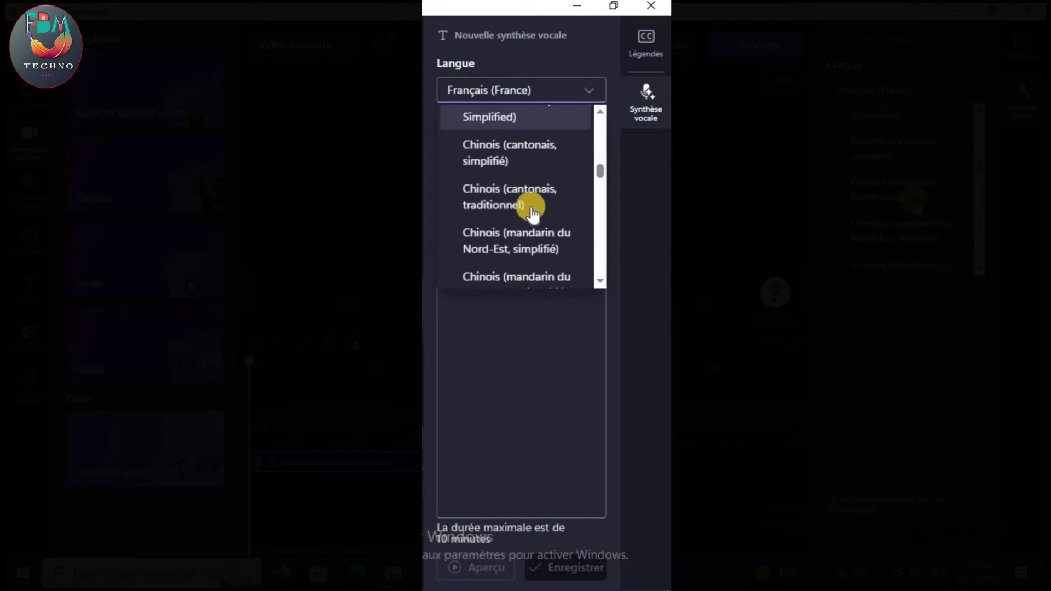
pyautogui.scroll(10, 525, 217)
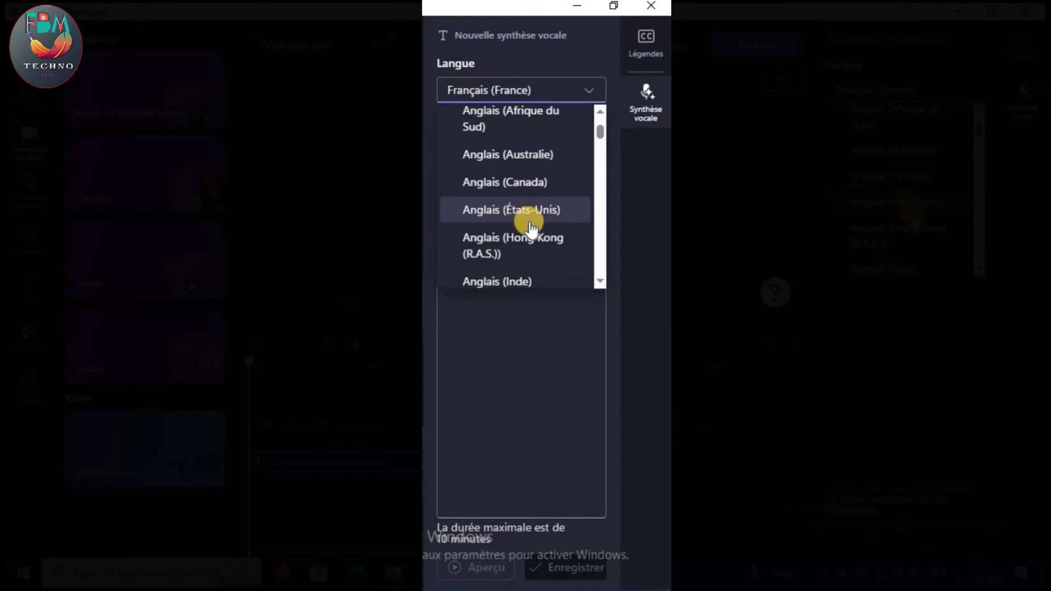
pyautogui.click(520, 210)
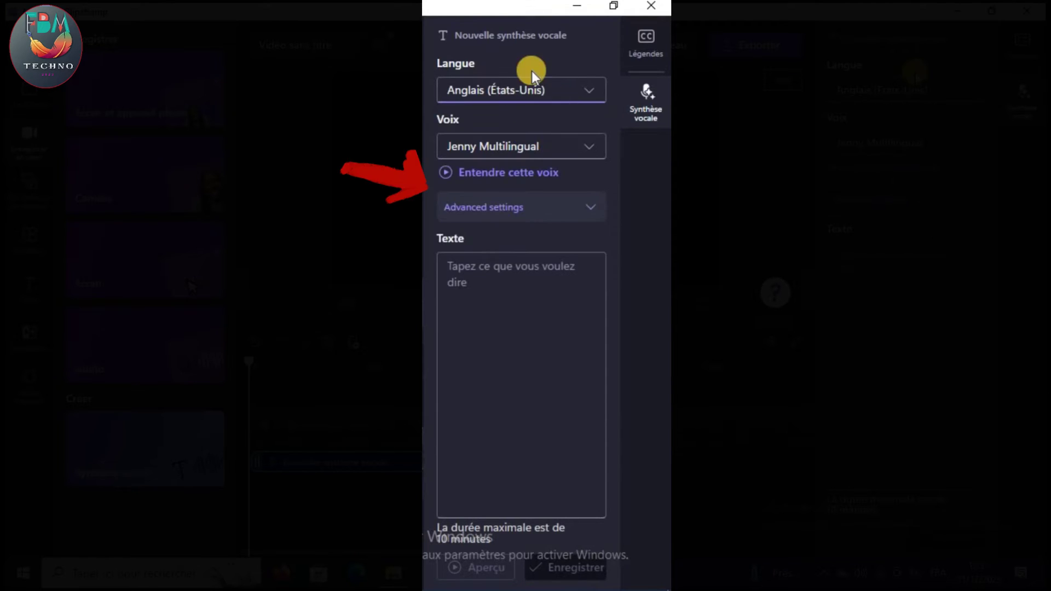
# - Set the text-to-speech voice to Tony
pyautogui.click(568, 148)
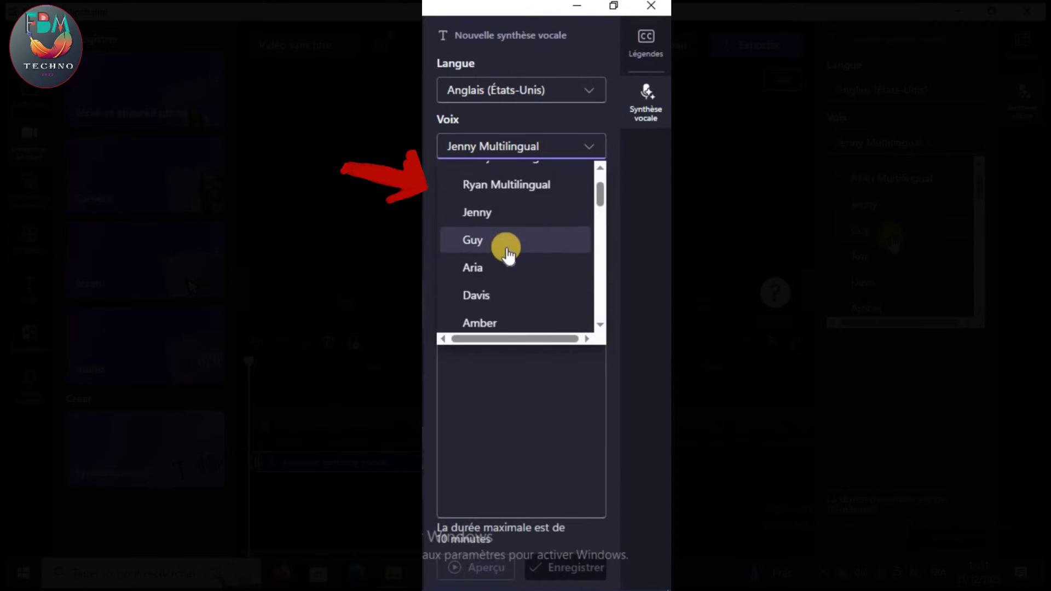
pyautogui.scroll(-2, 508, 248)
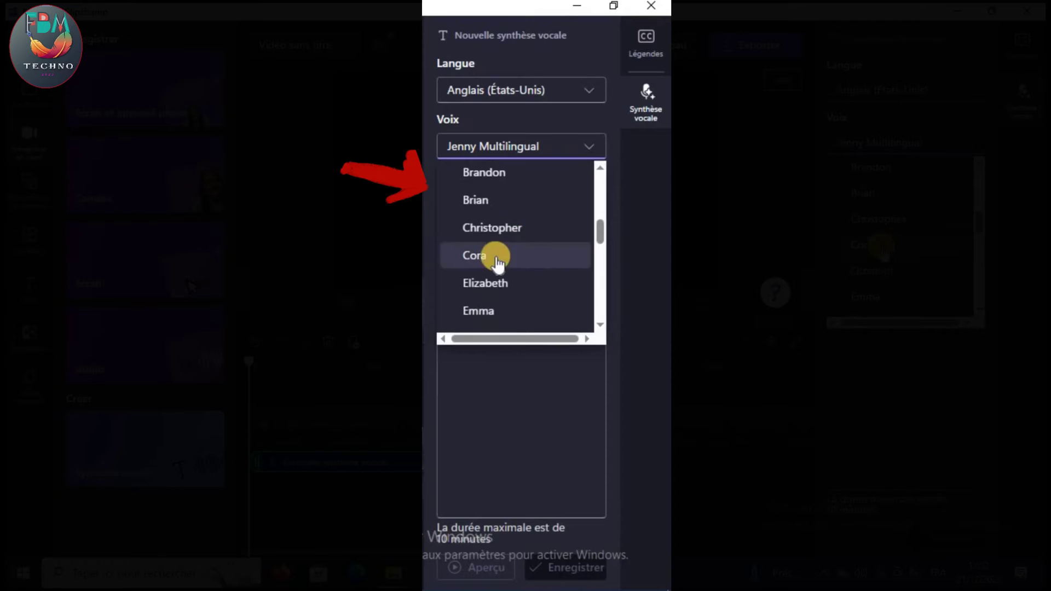
pyautogui.scroll(-3, 498, 263)
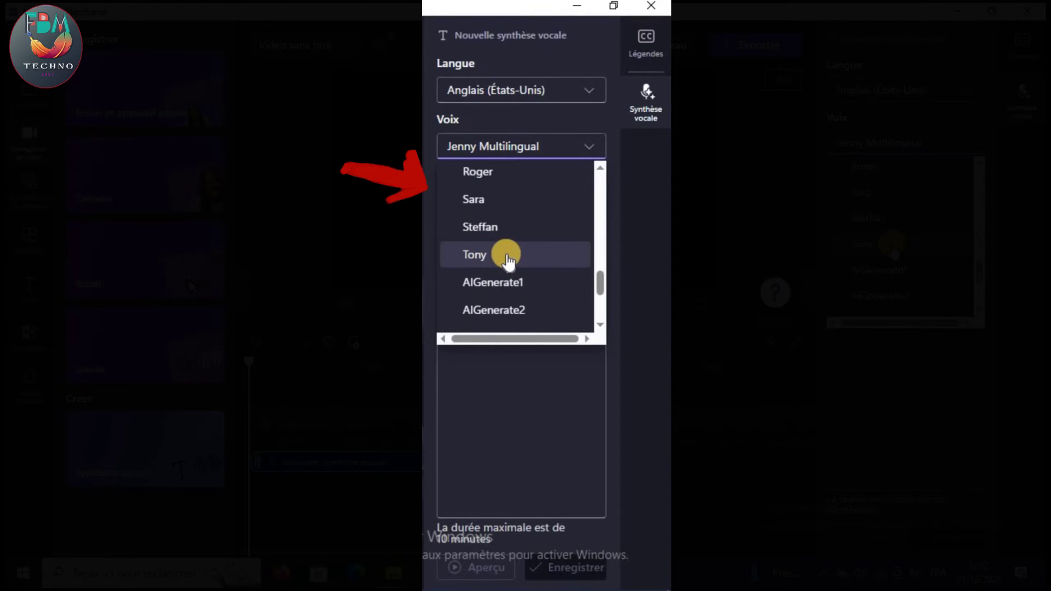
pyautogui.click(506, 256)
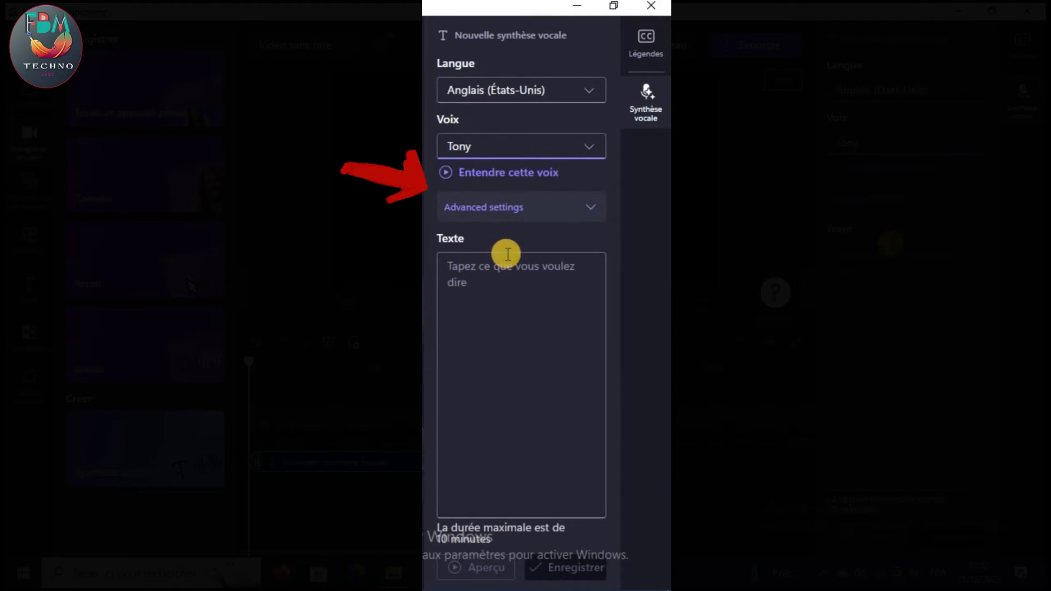
# - In the voice's advanced settings, set the emotion to Enthousiasme and choose a vocal pitch
pyautogui.click(540, 218)
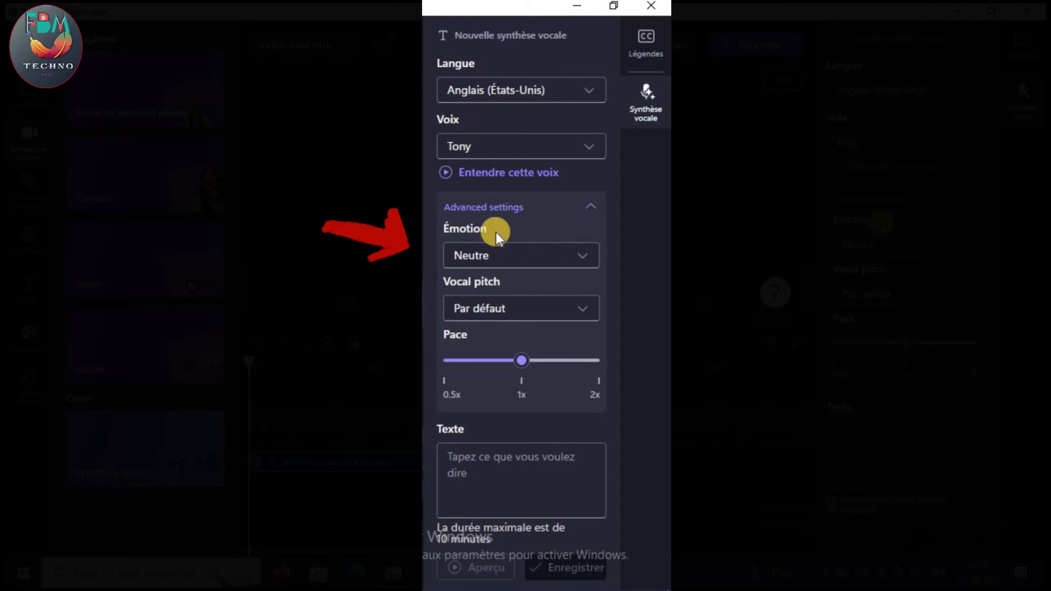
pyautogui.click(498, 264)
pyautogui.scroll(-1, 509, 319)
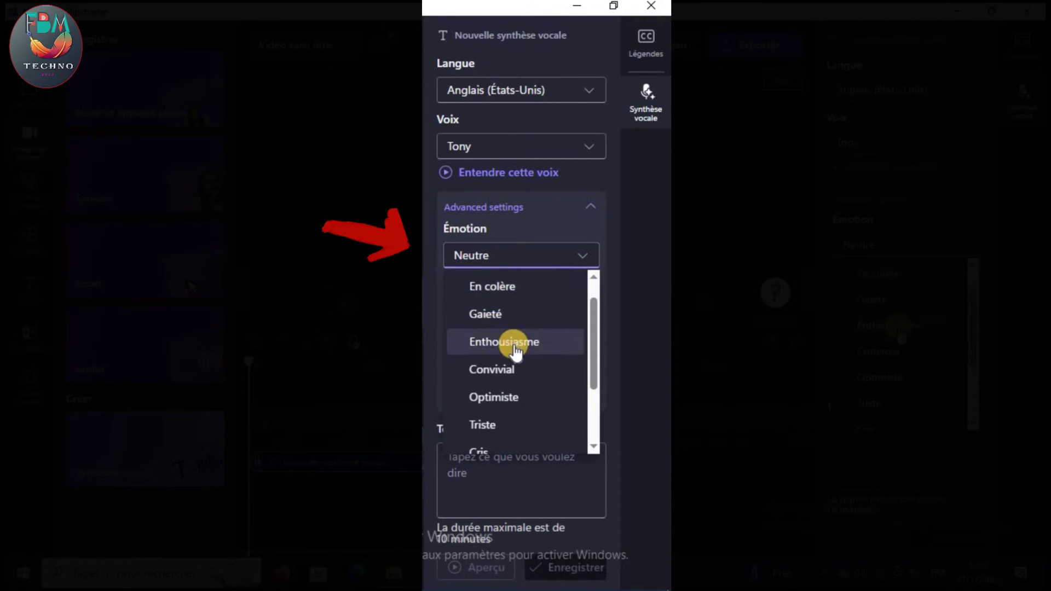
pyautogui.scroll(-3, 516, 350)
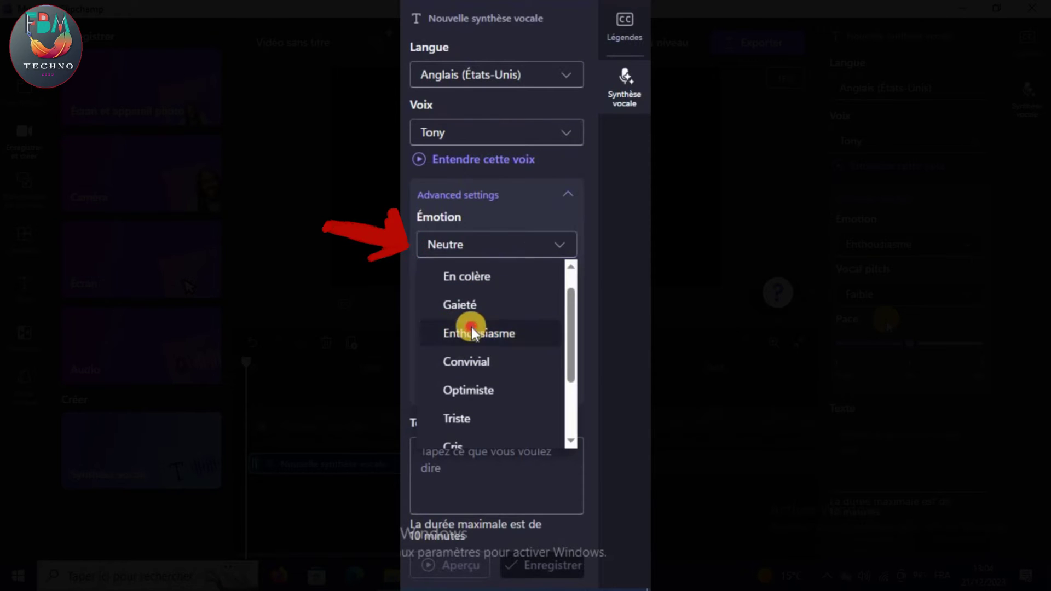
pyautogui.click(471, 329)
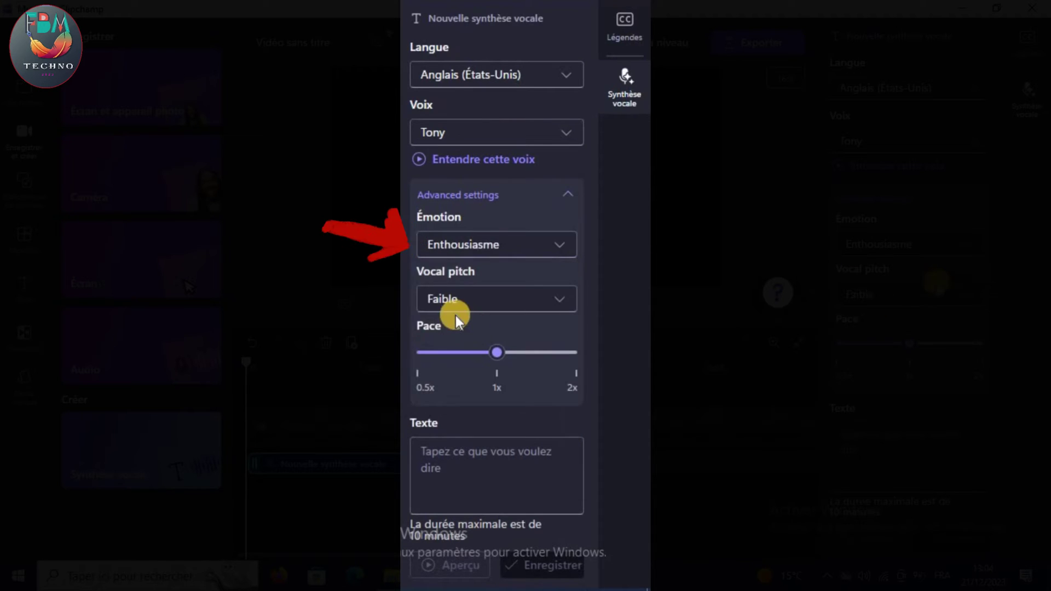
pyautogui.click(508, 305)
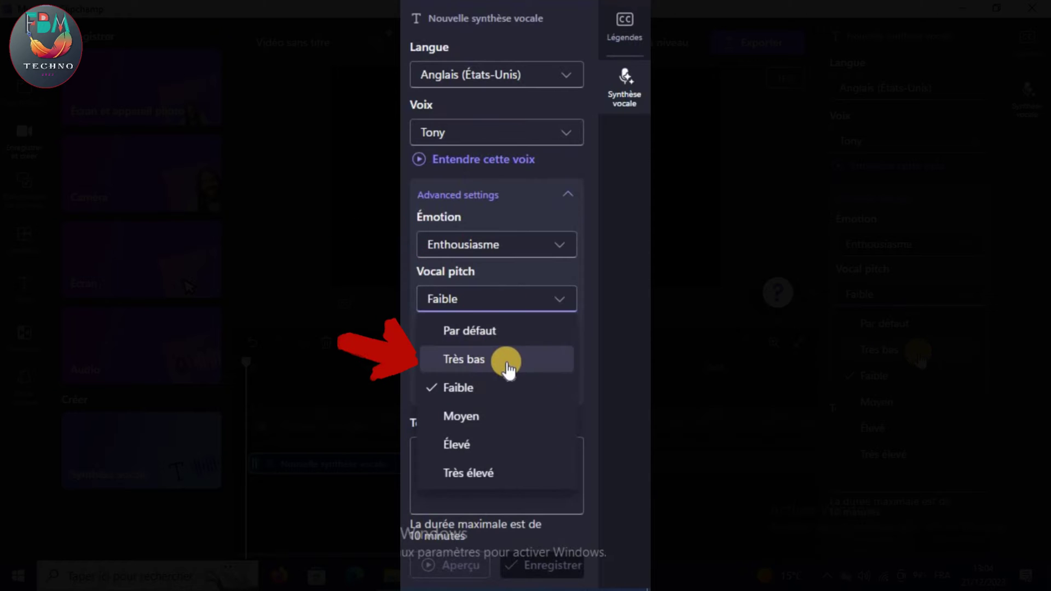
pyautogui.click(475, 437)
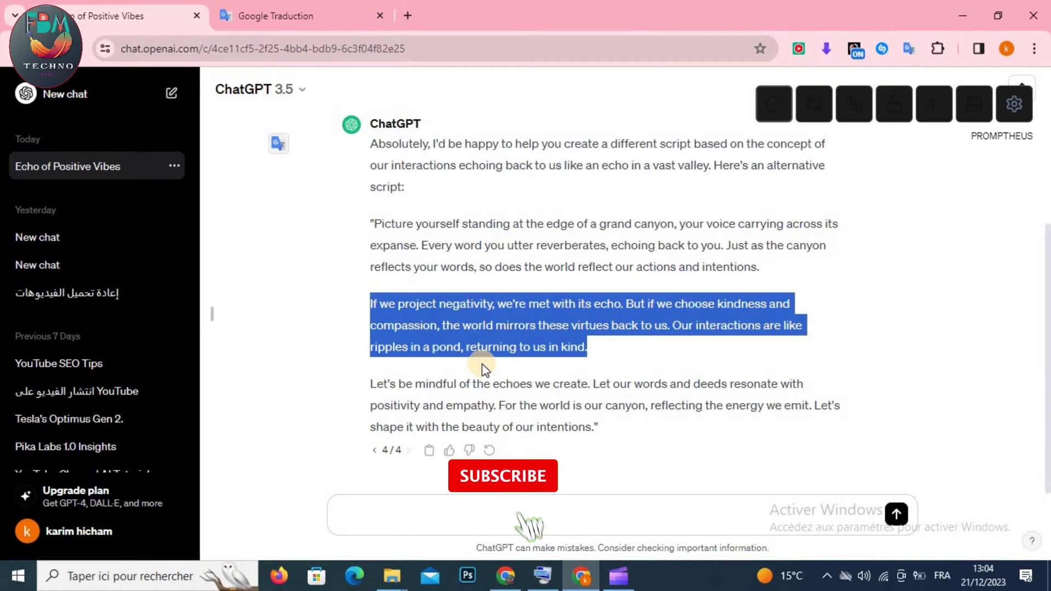
# - Copy the three-paragraph script from "Picture yourself standing" through "the beauty of our intentions" in the ChatGPT answer
pyautogui.click(484, 370)
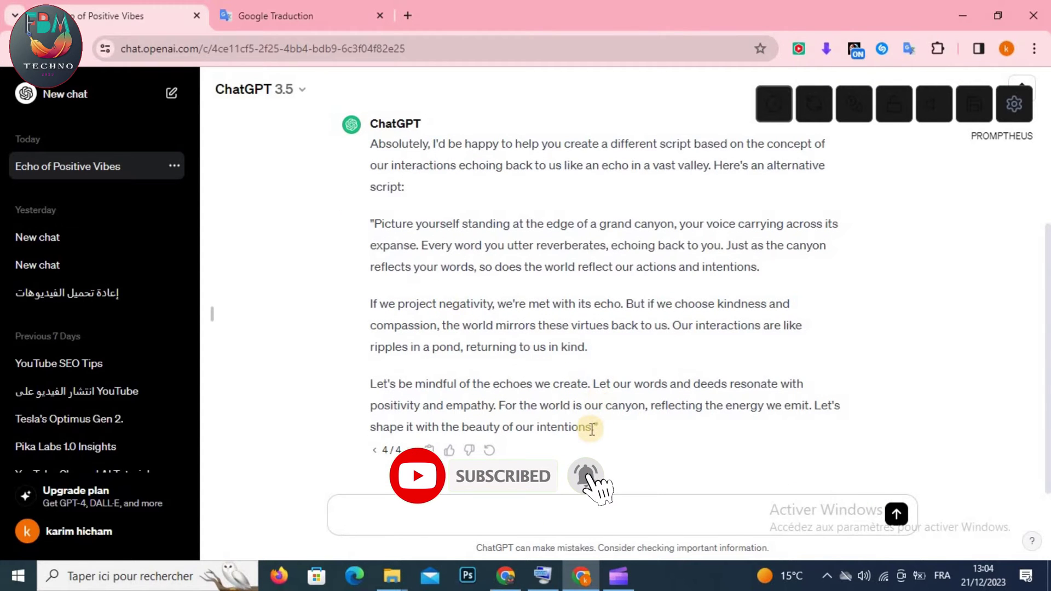
pyautogui.moveTo(592, 430); pyautogui.dragTo(377, 226)
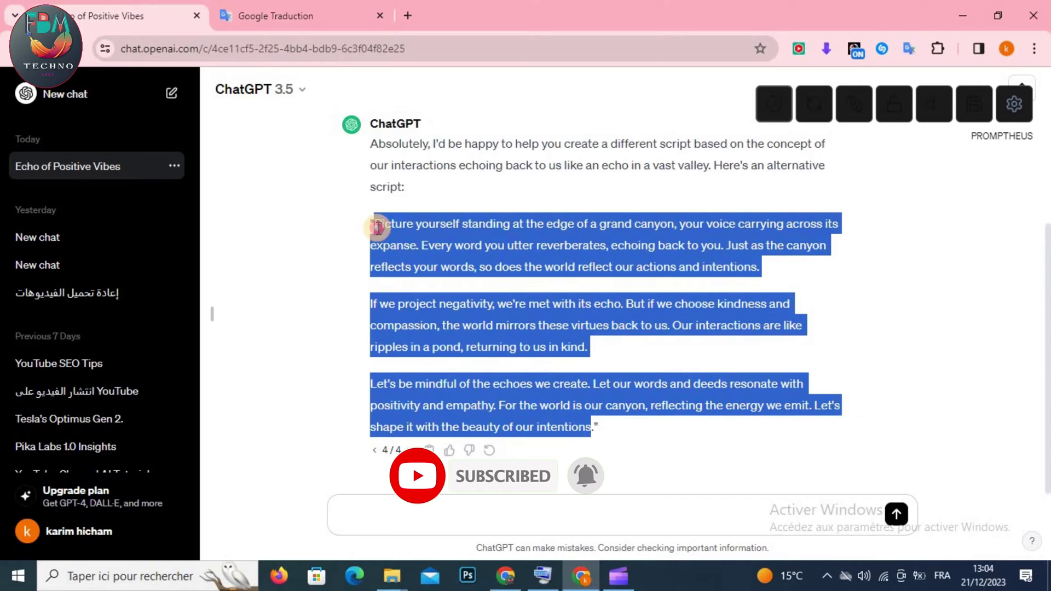
pyautogui.rightClick(378, 226)
pyautogui.click(403, 238)
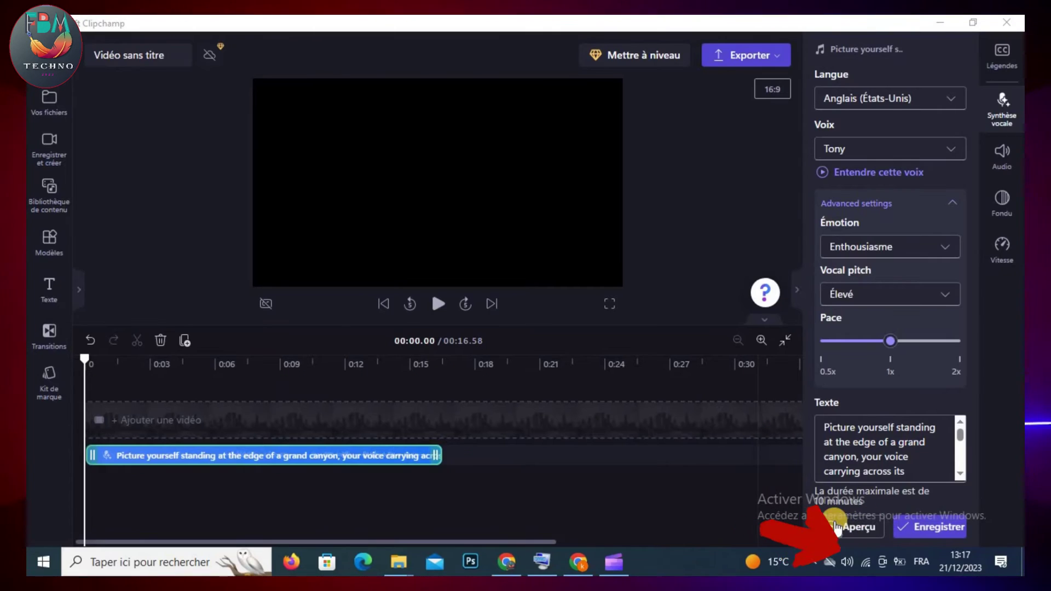
# - In Clipchamp, preview the voice-over, set its vocal pitch to Faible, and preview it again
pyautogui.click(836, 527)
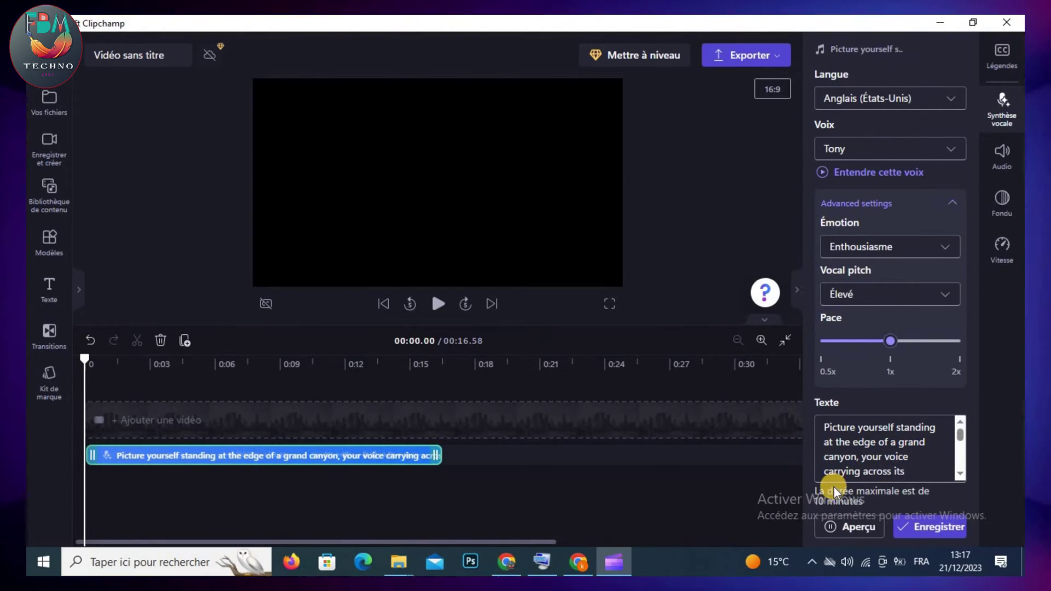
pyautogui.click(830, 527)
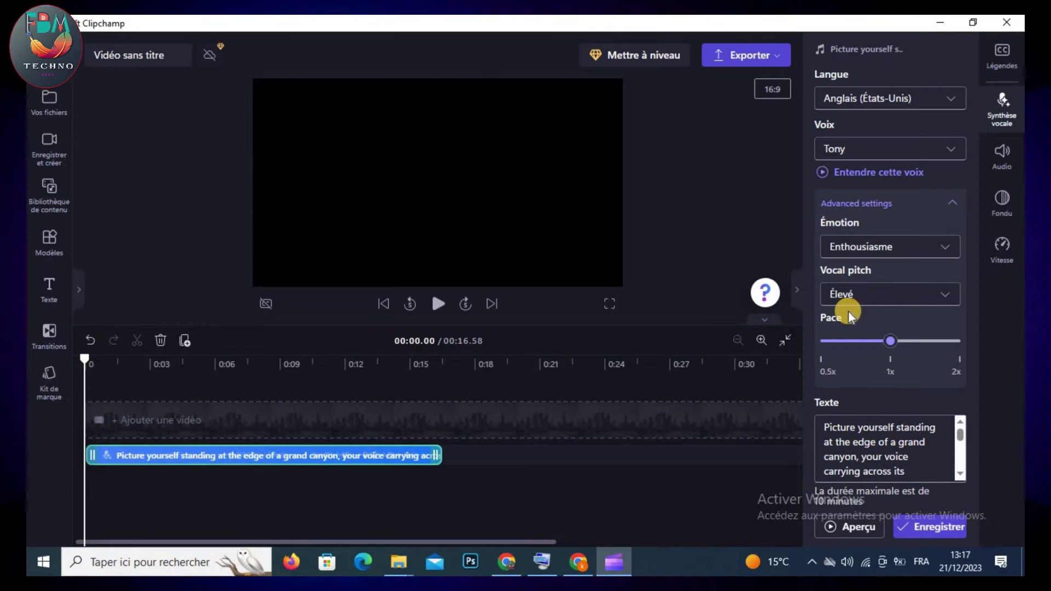
pyautogui.click(899, 293)
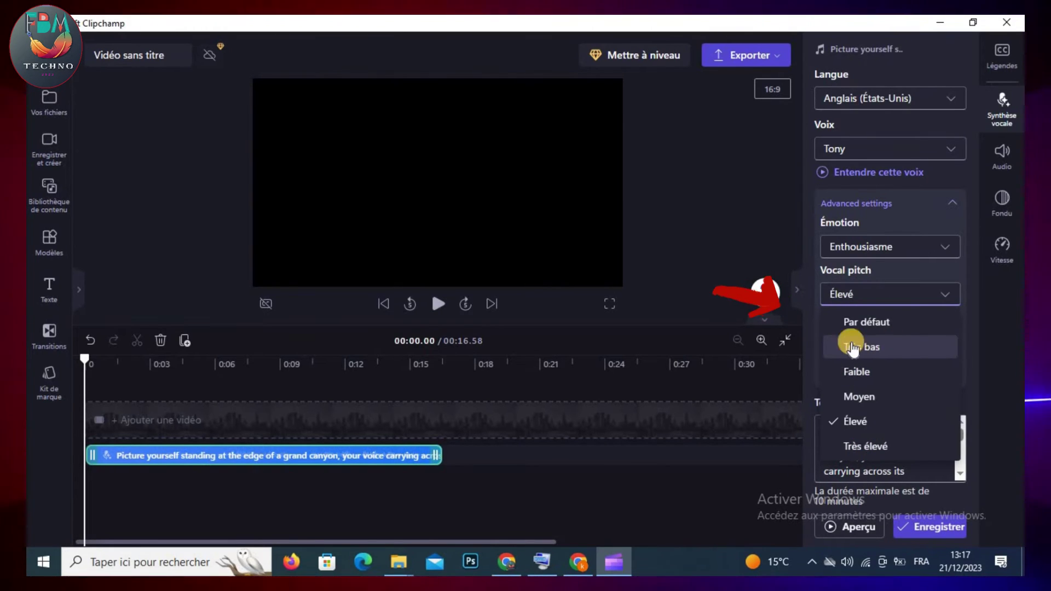
pyautogui.click(864, 372)
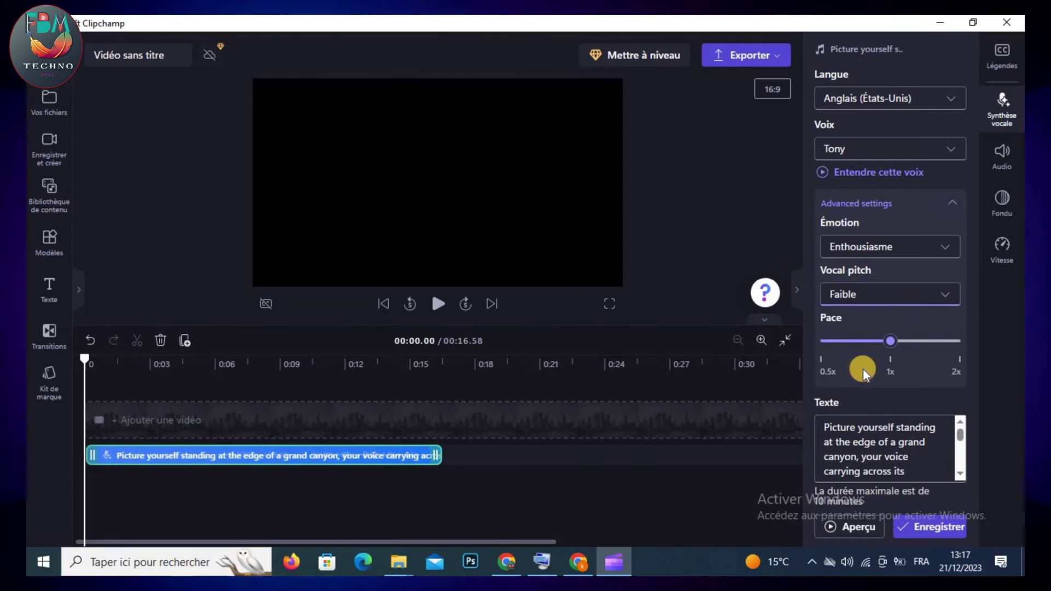
pyautogui.click(850, 531)
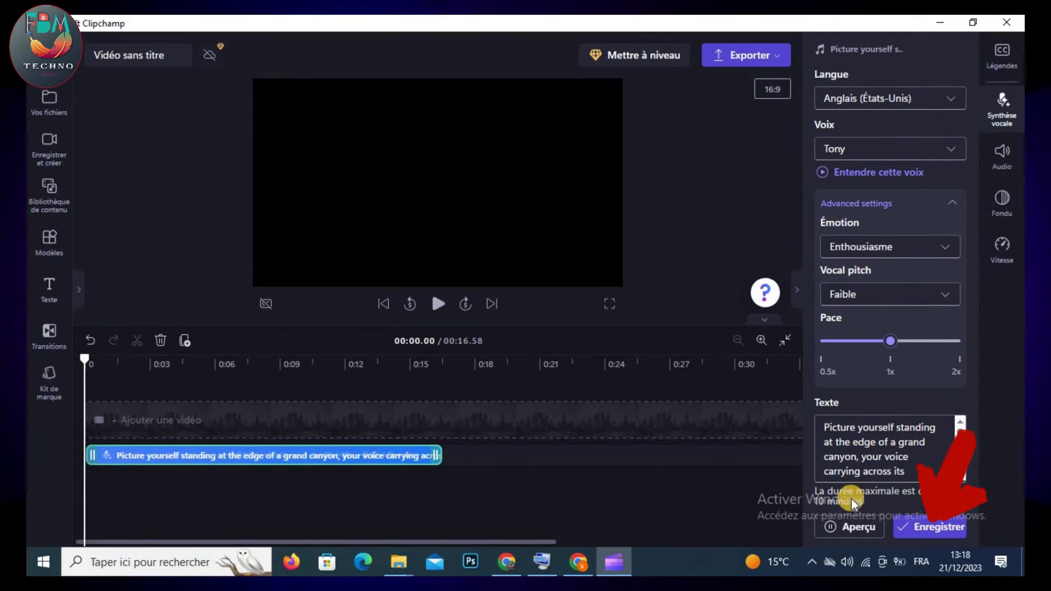
# - Save the voice-over to the timeline and export the video at 1080p
pyautogui.click(929, 530)
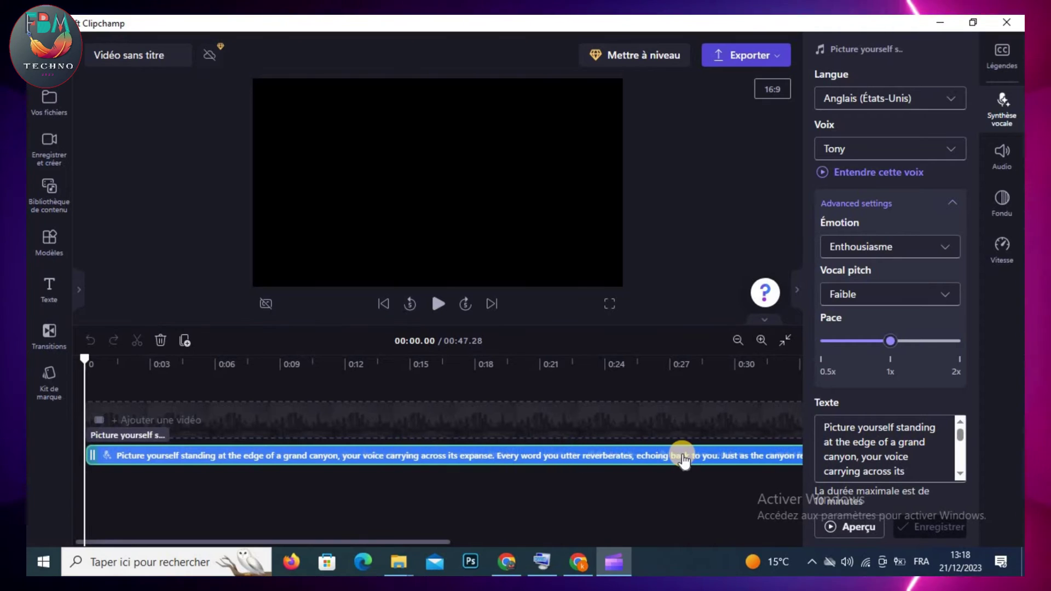
pyautogui.click(738, 53)
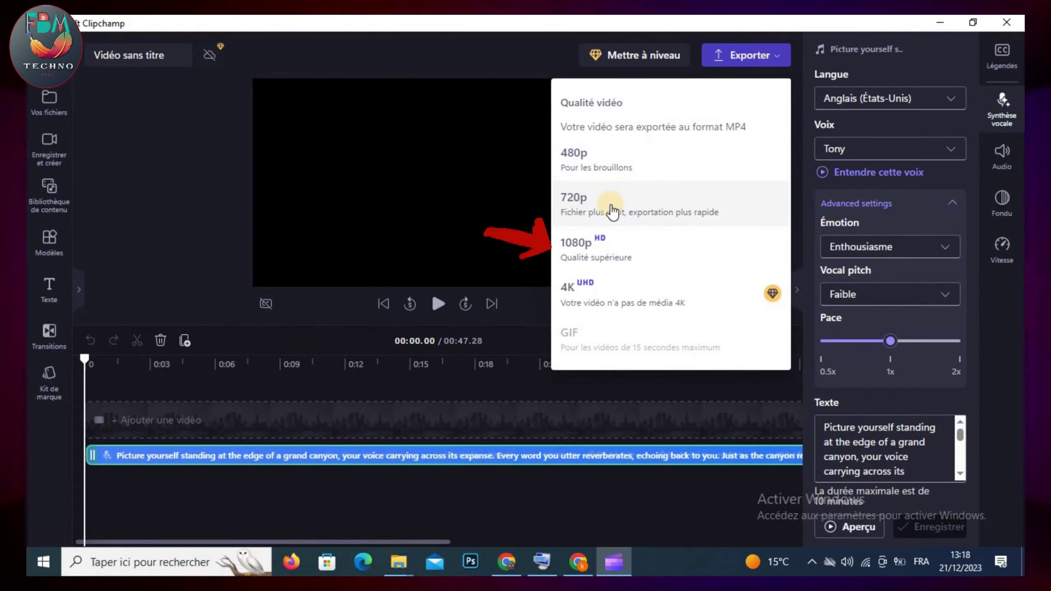
pyautogui.click(634, 250)
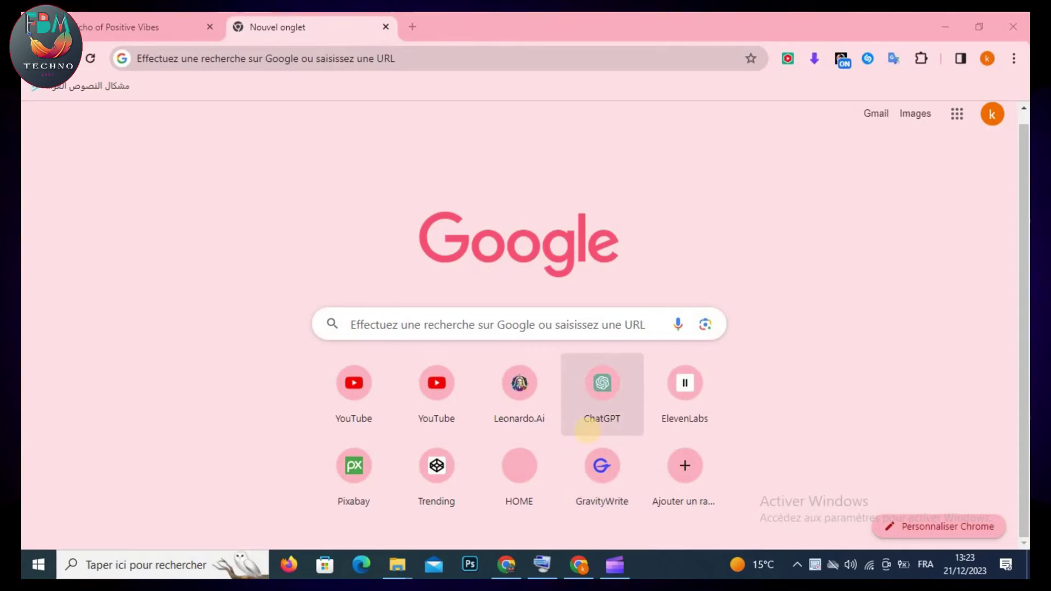
# - In Chrome, search Google for "convert mp4 to mp3" and open the Convertio converter page
pyautogui.click(545, 324)
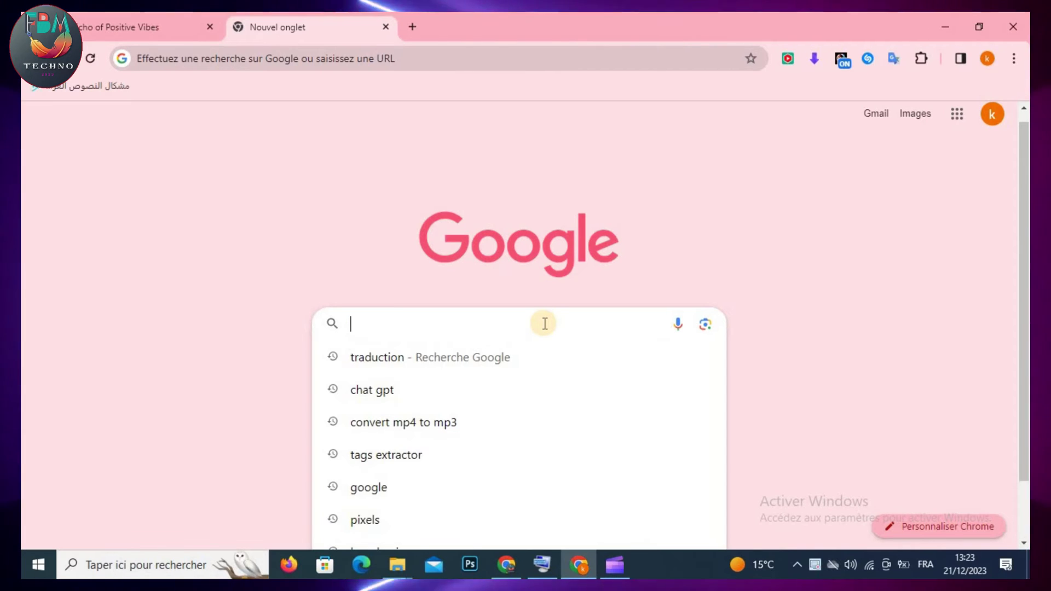
pyautogui.write('convert')
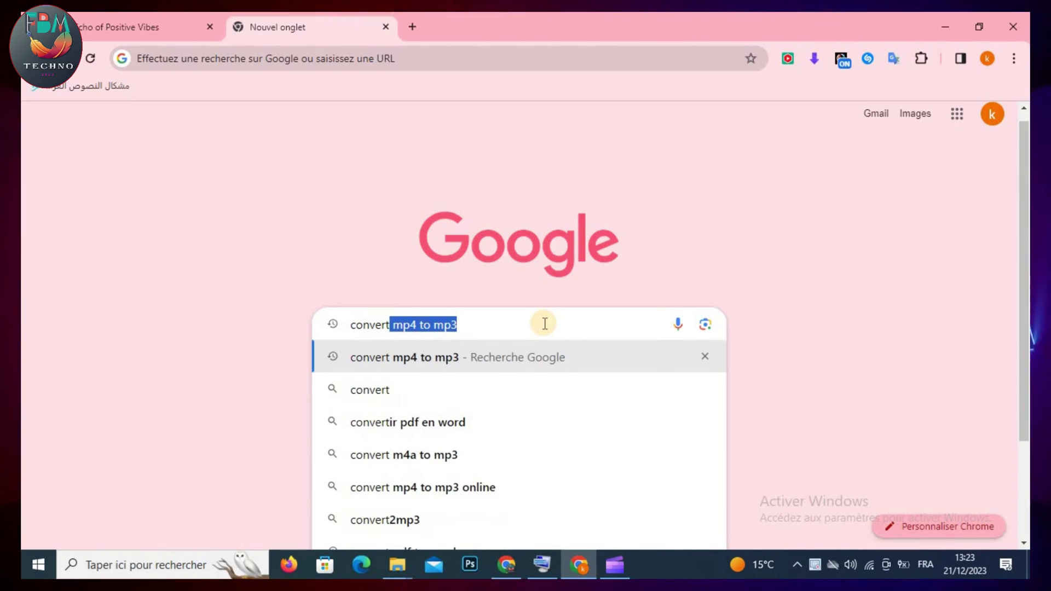
pyautogui.click(548, 355)
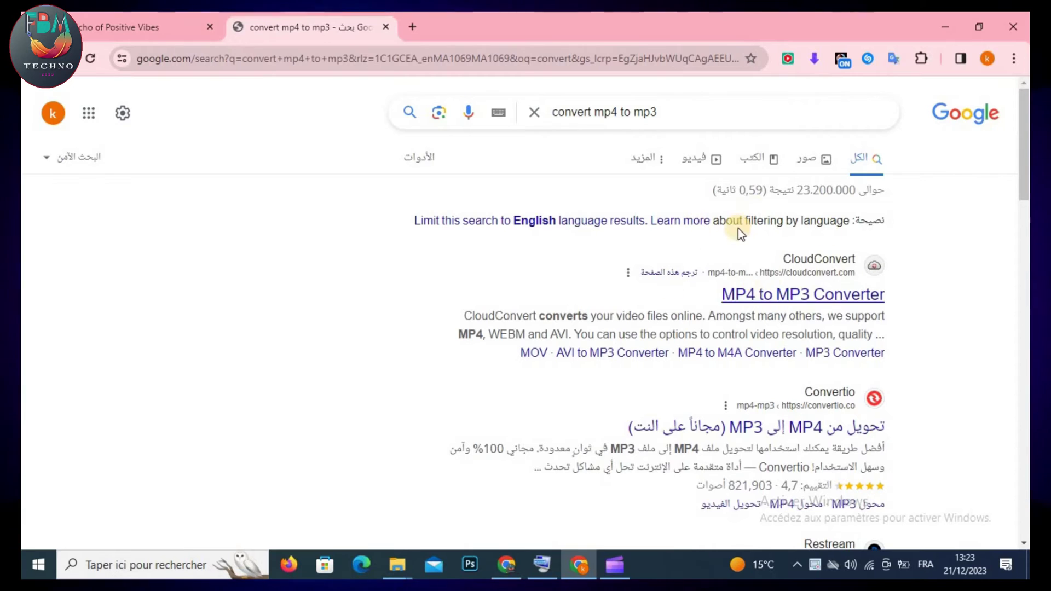
pyautogui.scroll(-3, 765, 290)
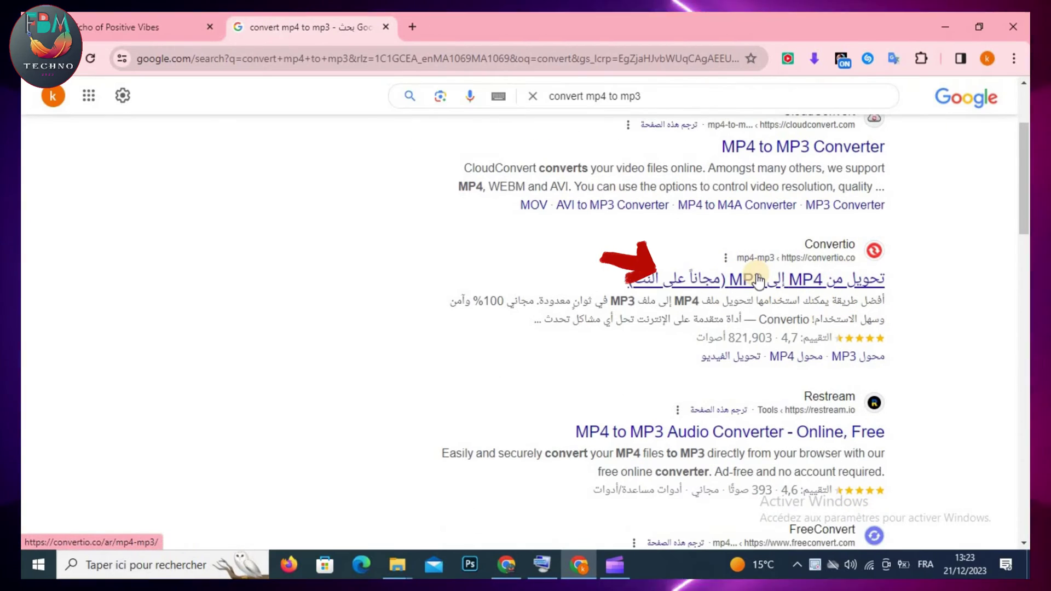
pyautogui.click(800, 279)
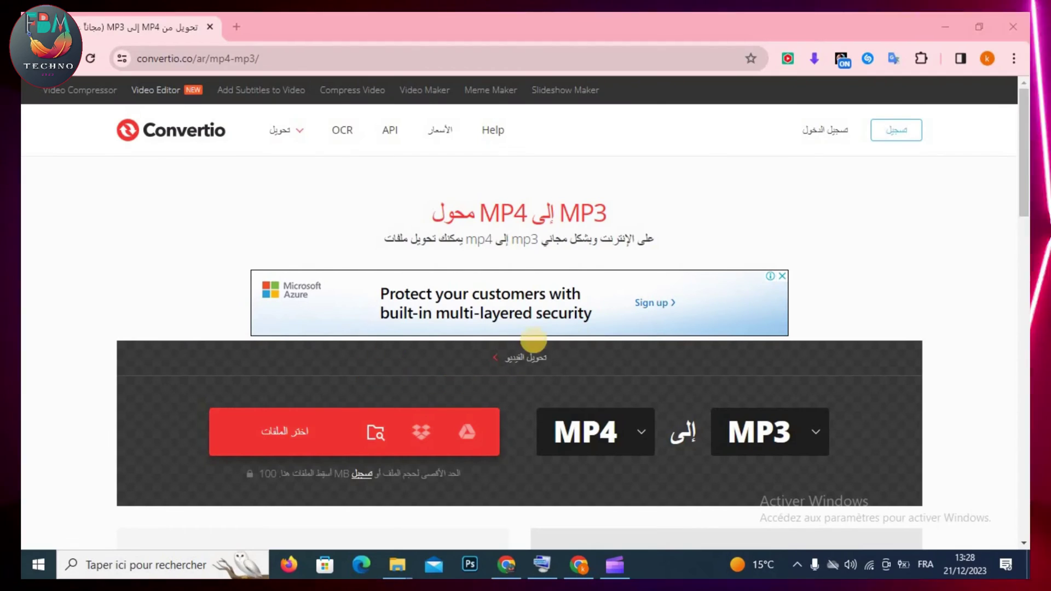
# - Upload the exported Clipchamp video from the Nouveau dossier folder to Convertio and convert it to MP3
pyautogui.scroll(-1, 392, 386)
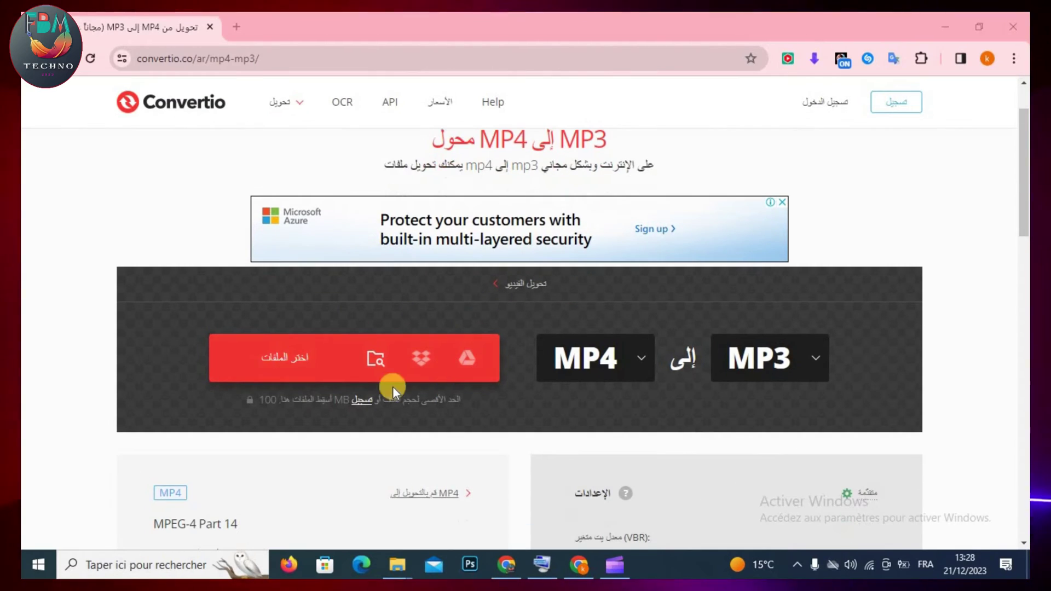
pyautogui.click(281, 362)
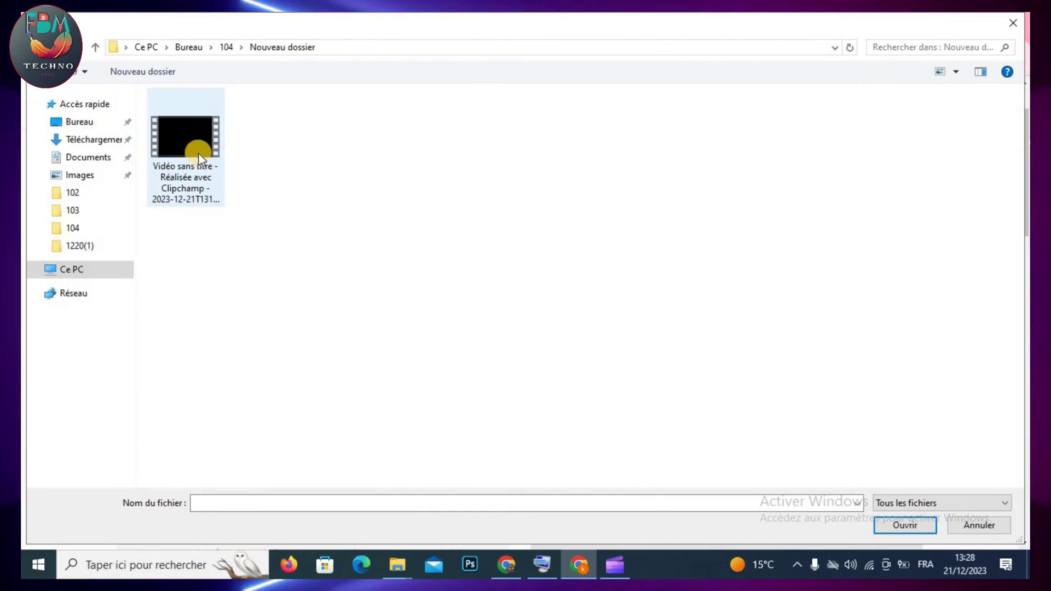
pyautogui.click(199, 153)
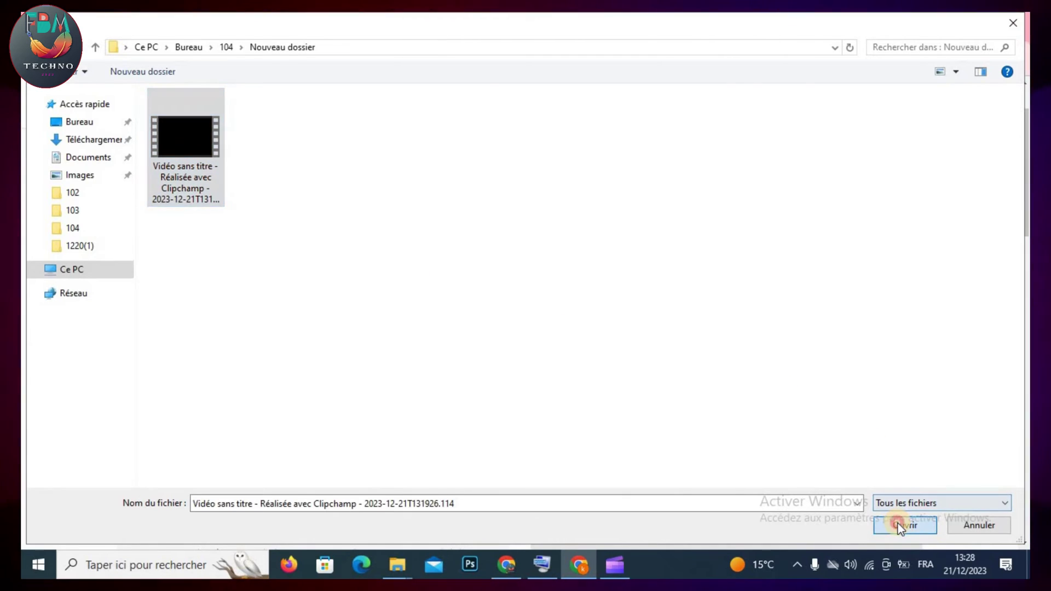
pyautogui.click(898, 523)
pyautogui.scroll(-5, 418, 344)
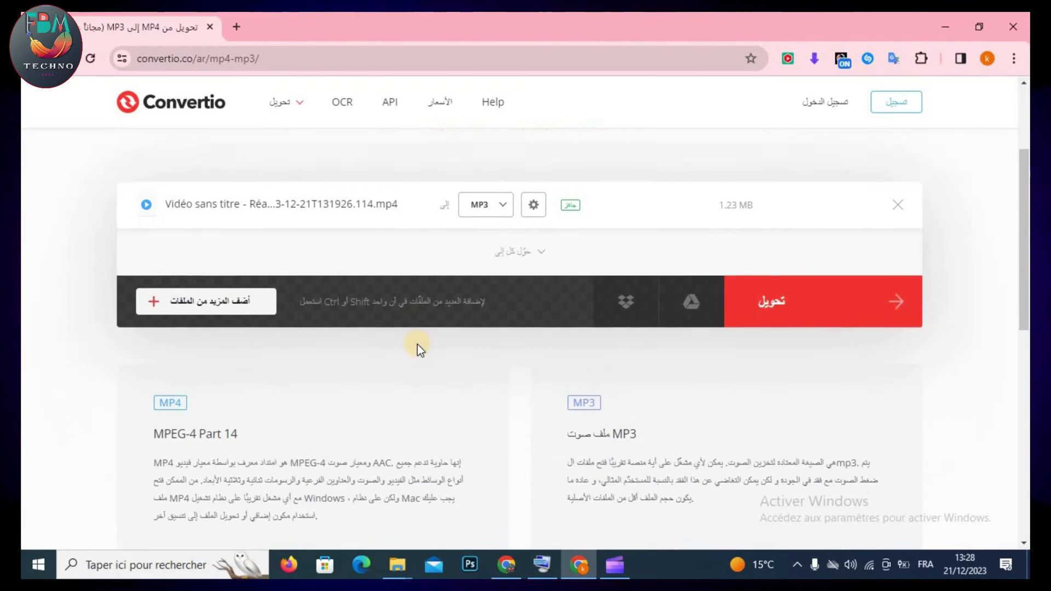
pyautogui.scroll(4, 417, 344)
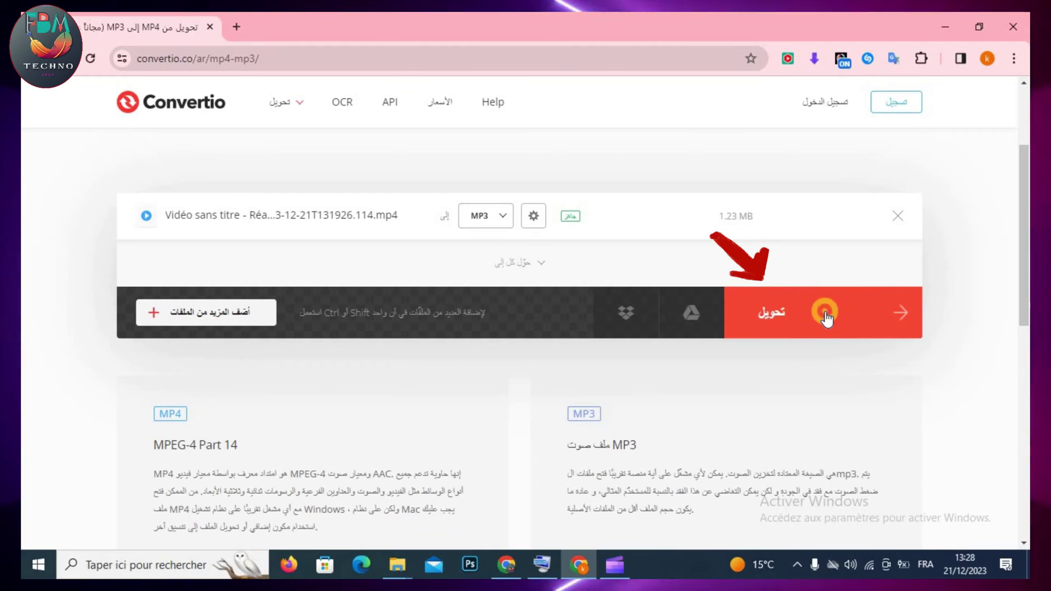
pyautogui.click(826, 318)
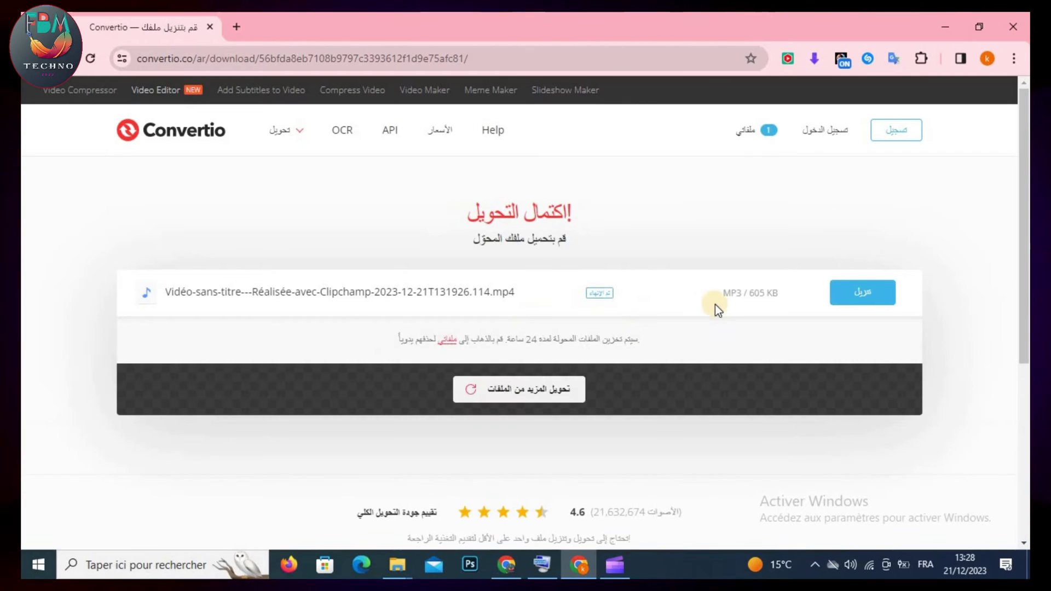
# - Download the converted MP3 and paste it into the Nouveau dossier folder inside folder 104
pyautogui.click(862, 289)
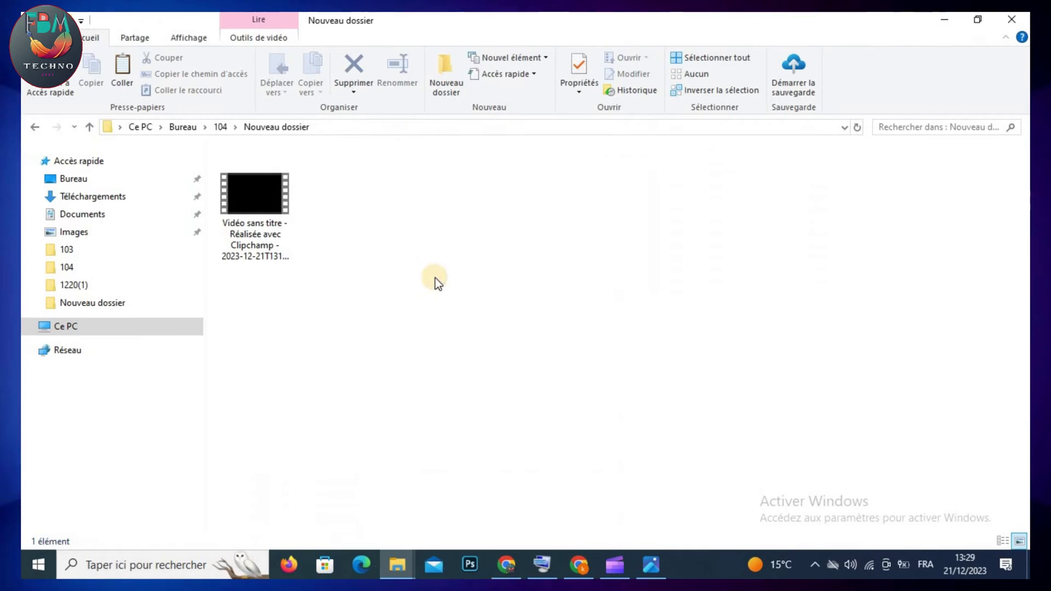
pyautogui.rightClick(430, 273)
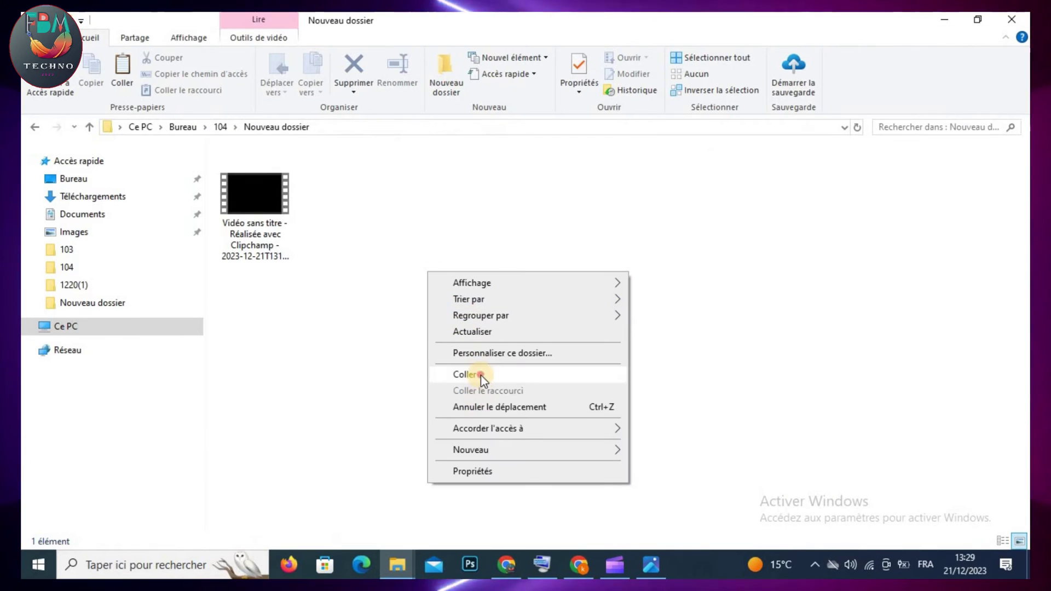
pyautogui.click(480, 375)
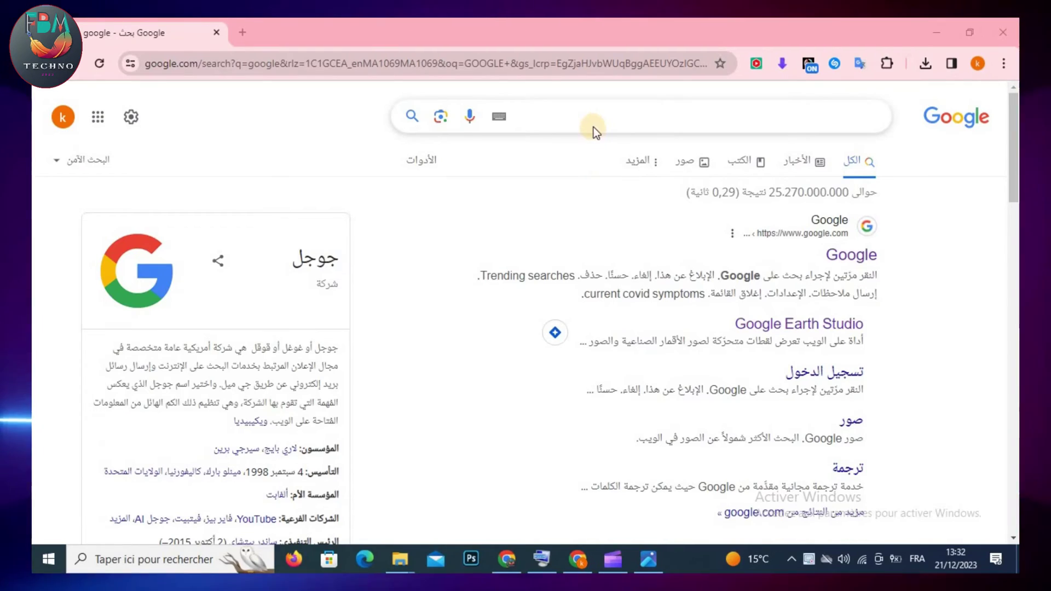
# - Search Google for "audacity download" and open the Audacityteam.org Downloads page
pyautogui.click(594, 122)
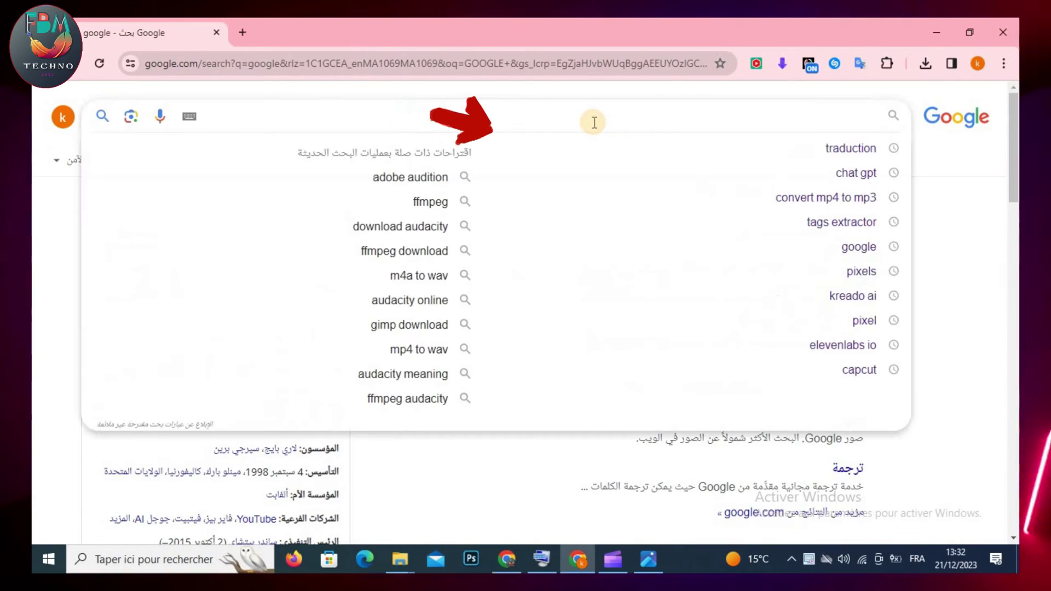
pyautogui.write('auda')
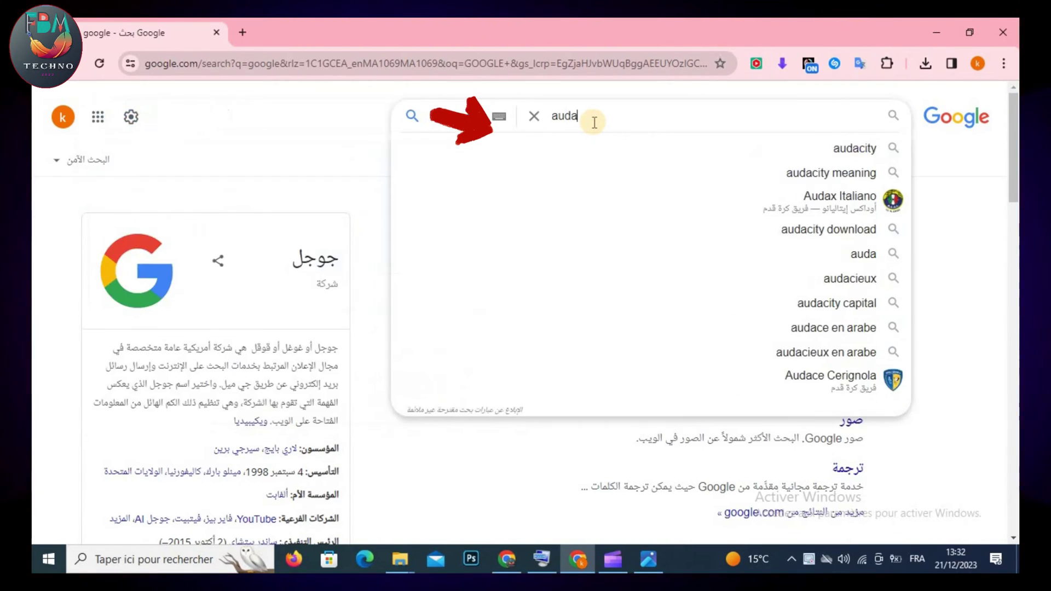
pyautogui.click(821, 230)
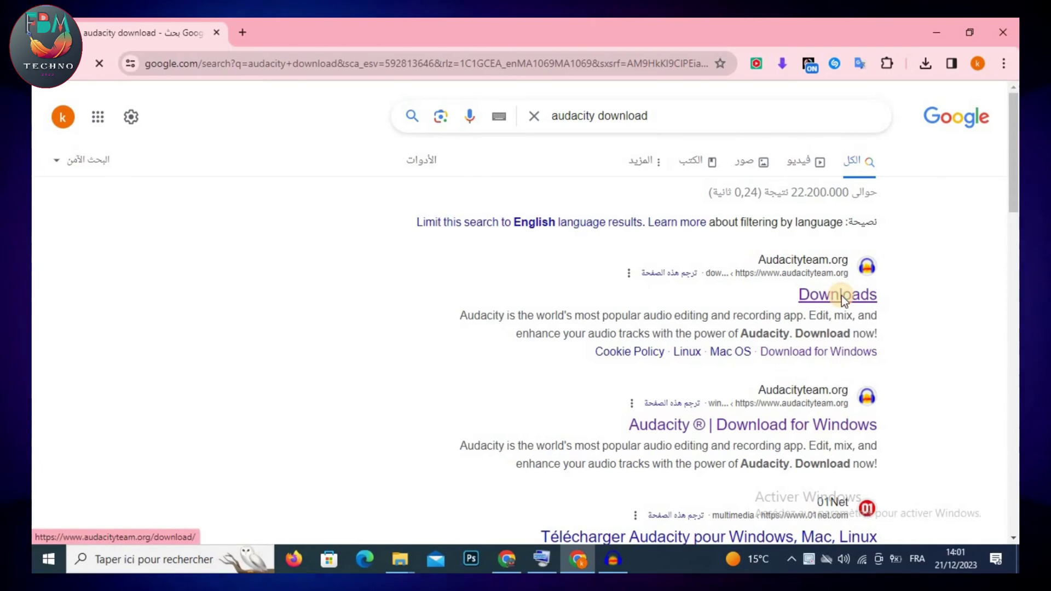
pyautogui.click(841, 296)
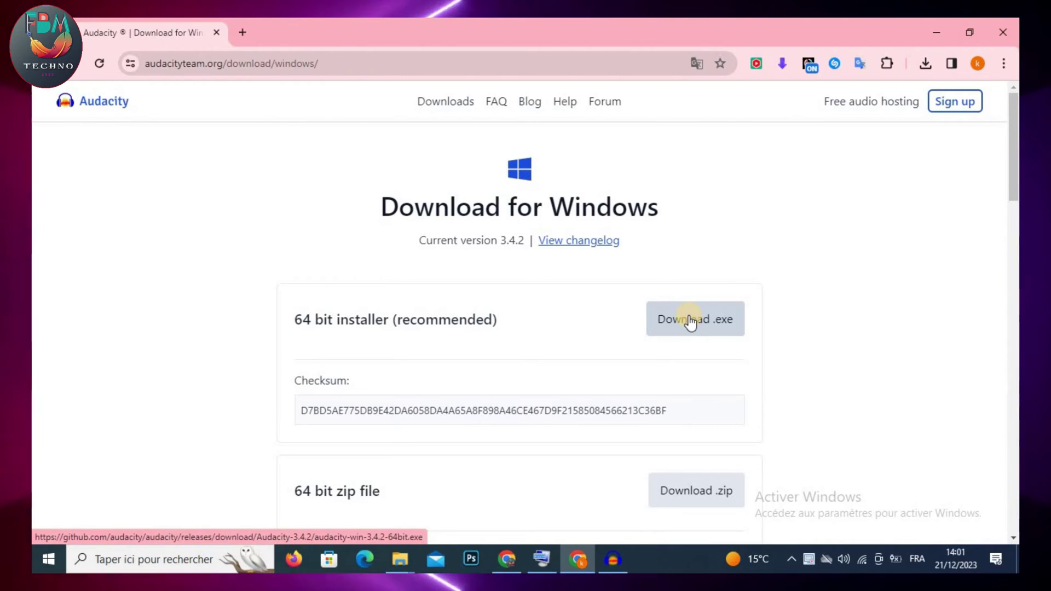
pyautogui.click(925, 64)
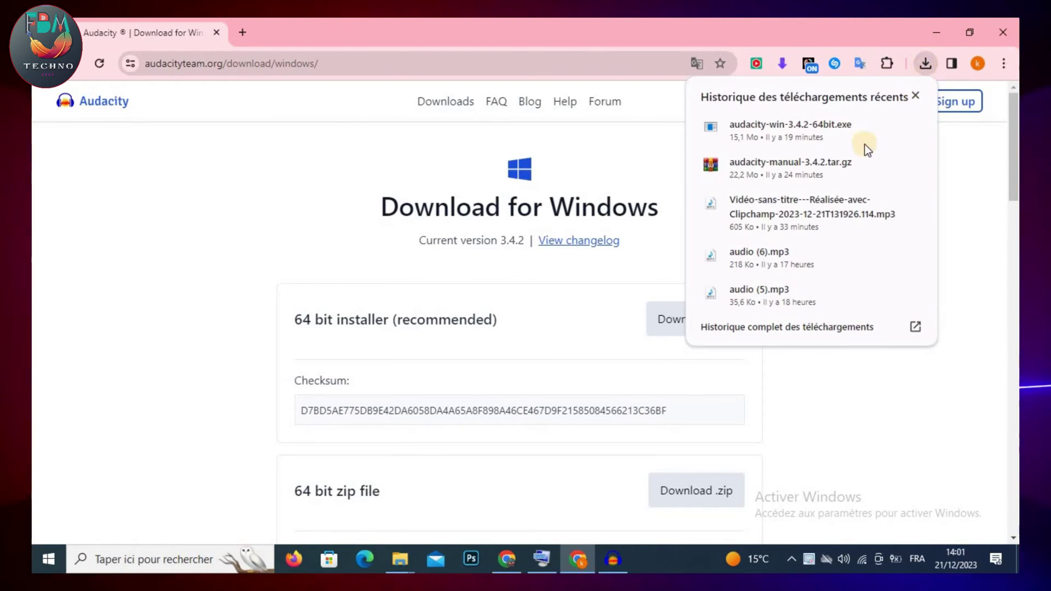
pyautogui.click(775, 136)
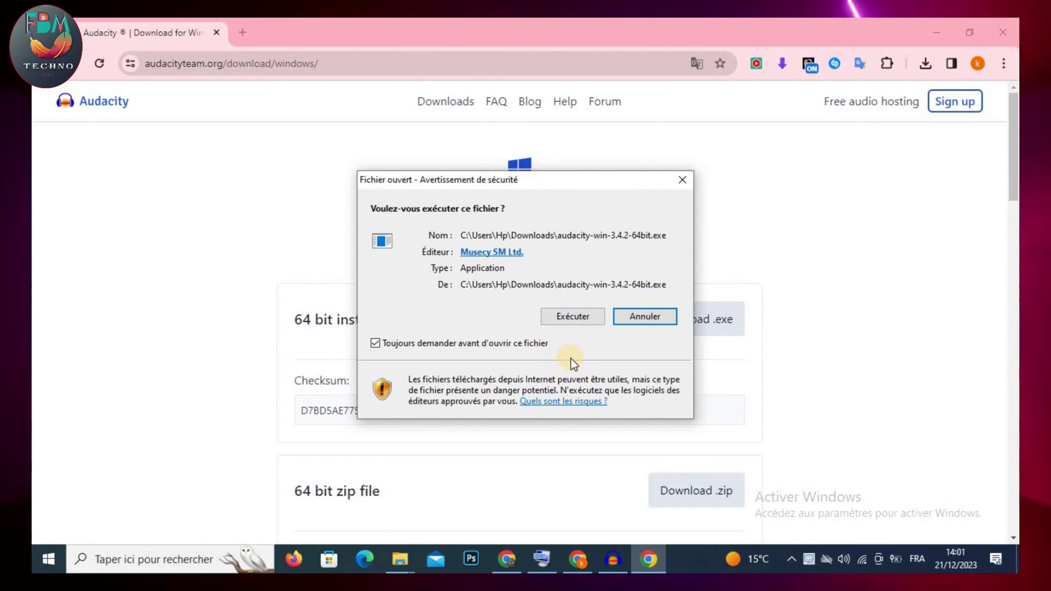
pyautogui.click(682, 180)
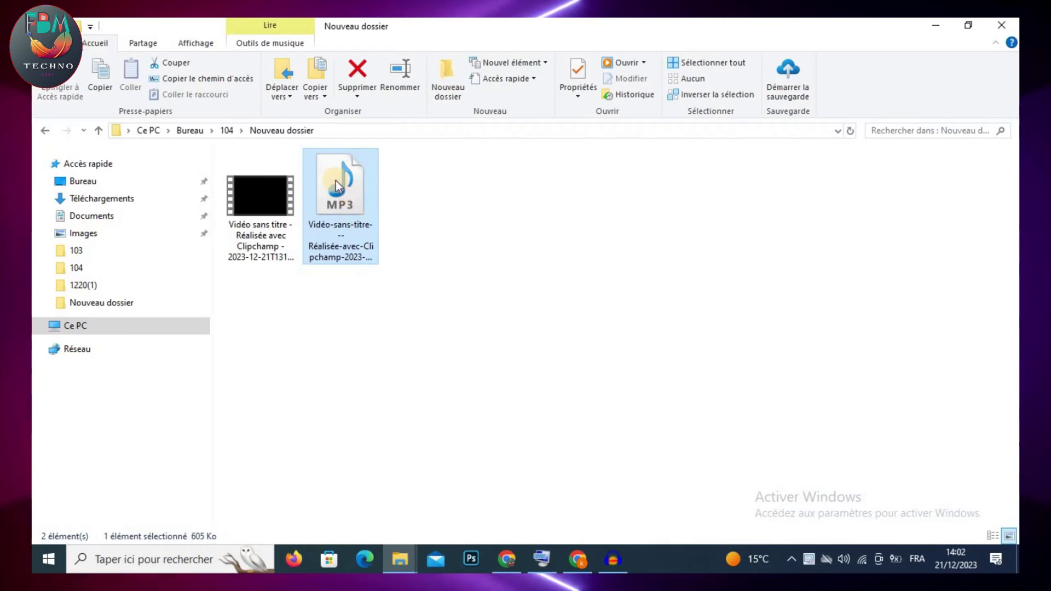
# - Load the converted MP3 into Audacity and preview Loudness Normalization on the track with the stereo channels normalized independently
pyautogui.moveTo(348, 188); pyautogui.dragTo(505, 338)
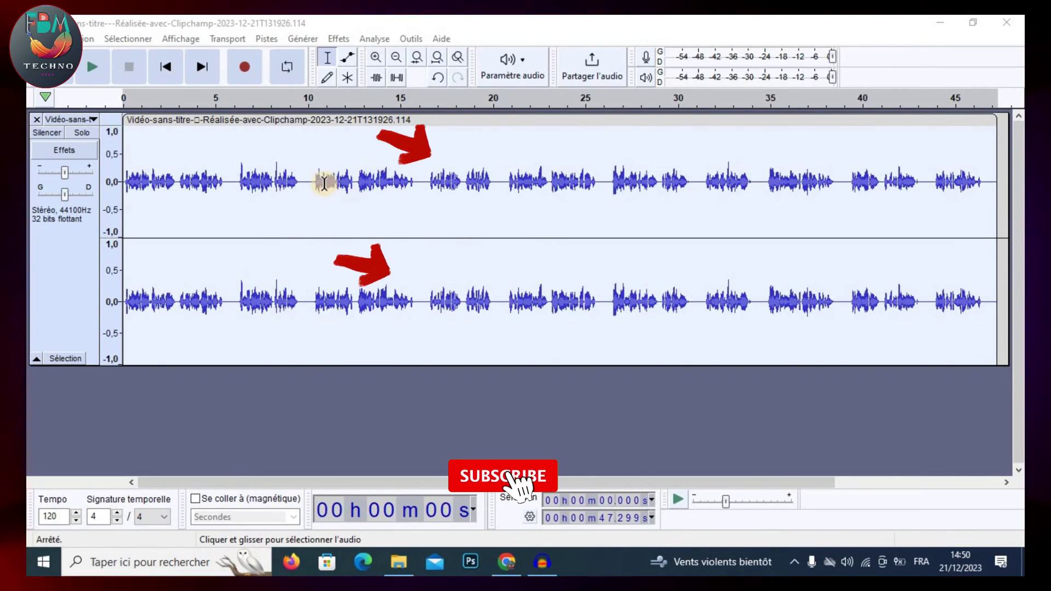
pyautogui.click(338, 37)
pyautogui.moveTo(439, 119)
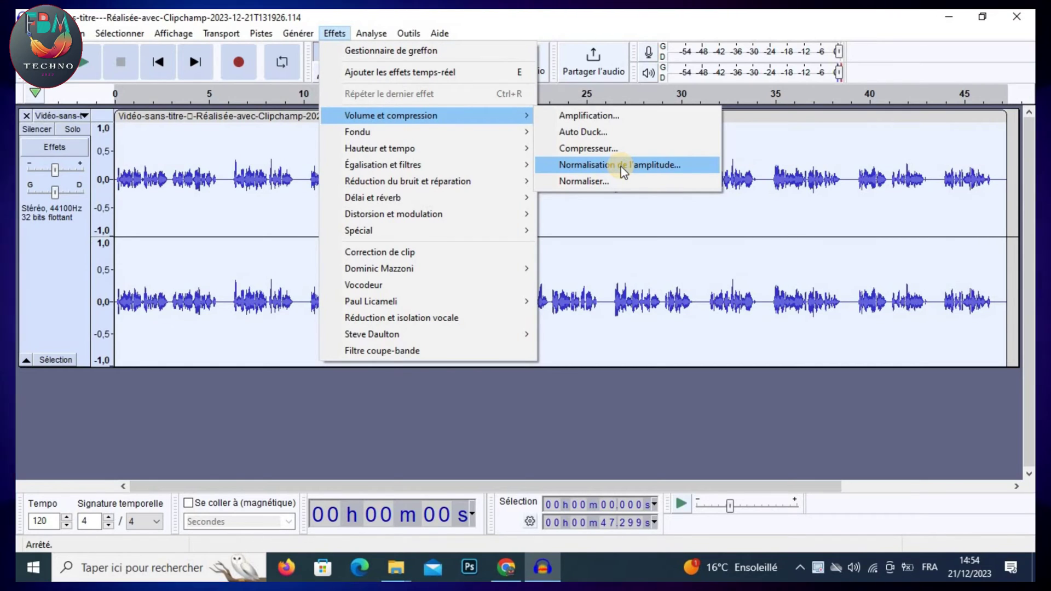
pyautogui.click(623, 167)
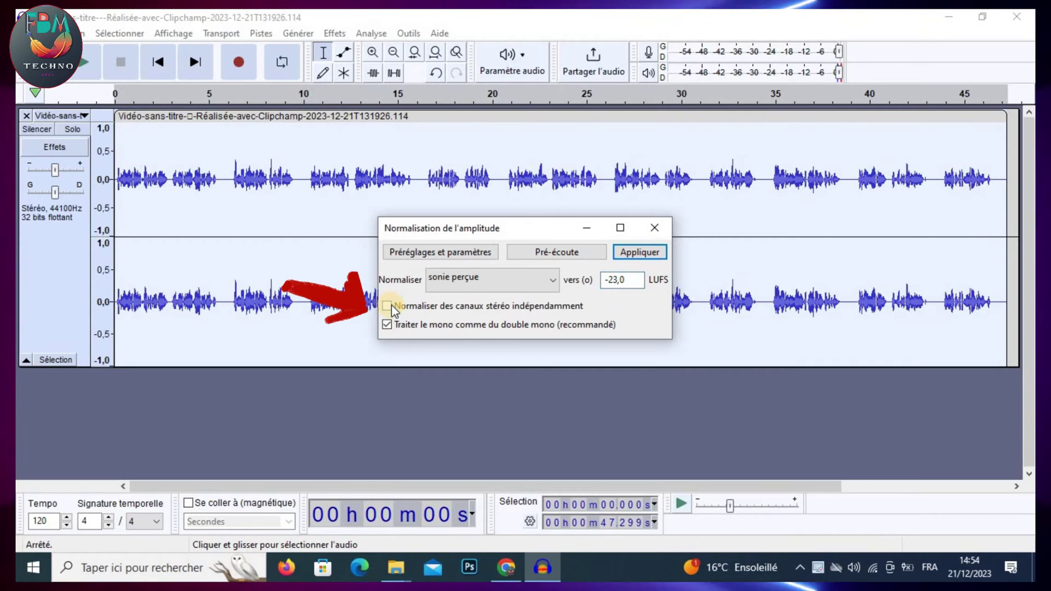
pyautogui.click(556, 253)
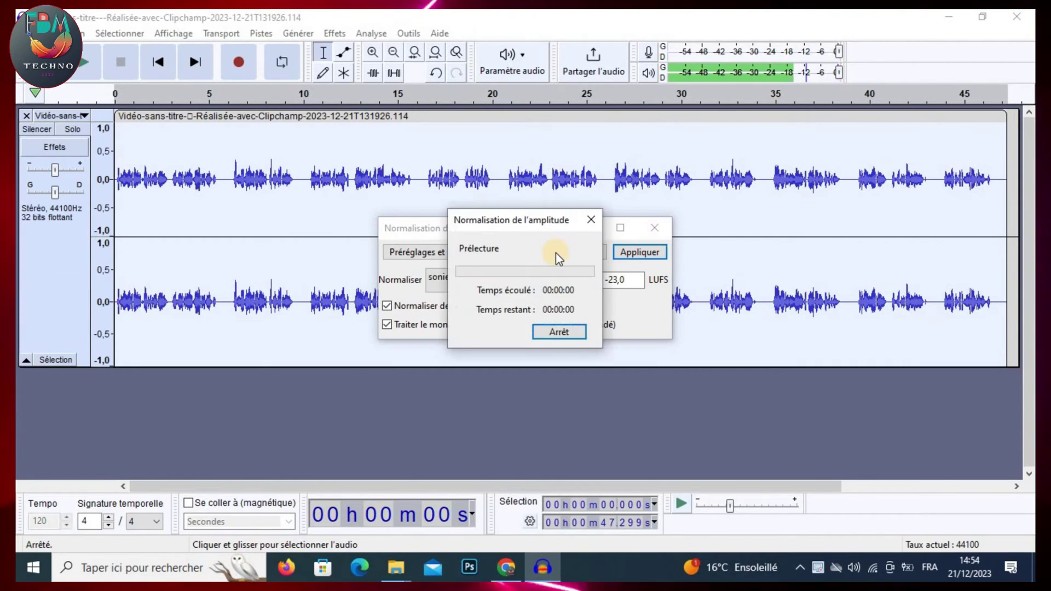
pyautogui.click(592, 222)
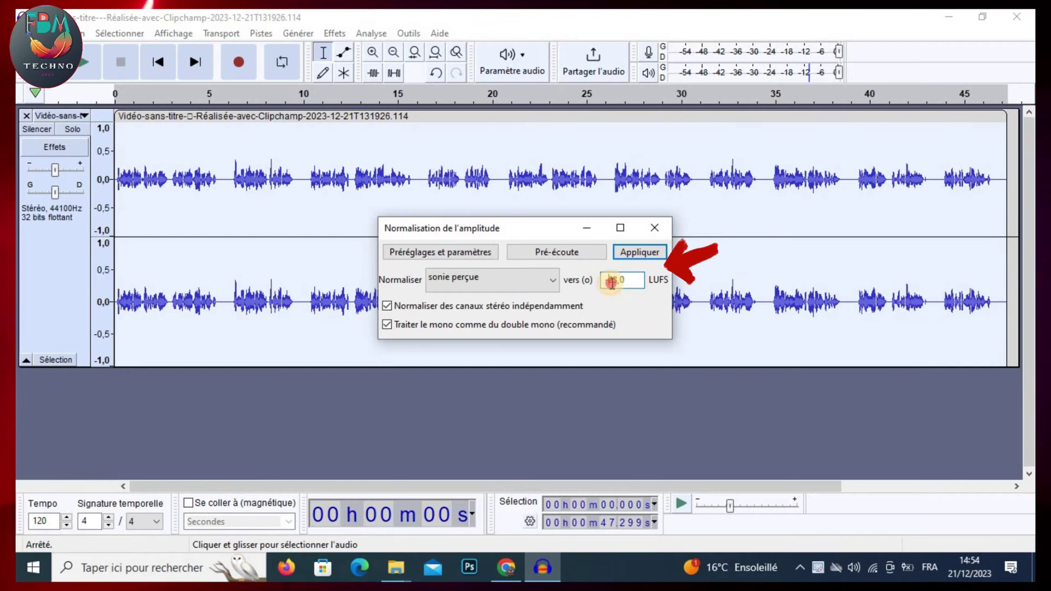
# - Set the perceived loudness target to -10,0 LUFS, preview the result and apply the normalization to the voice track
pyautogui.click(615, 283)
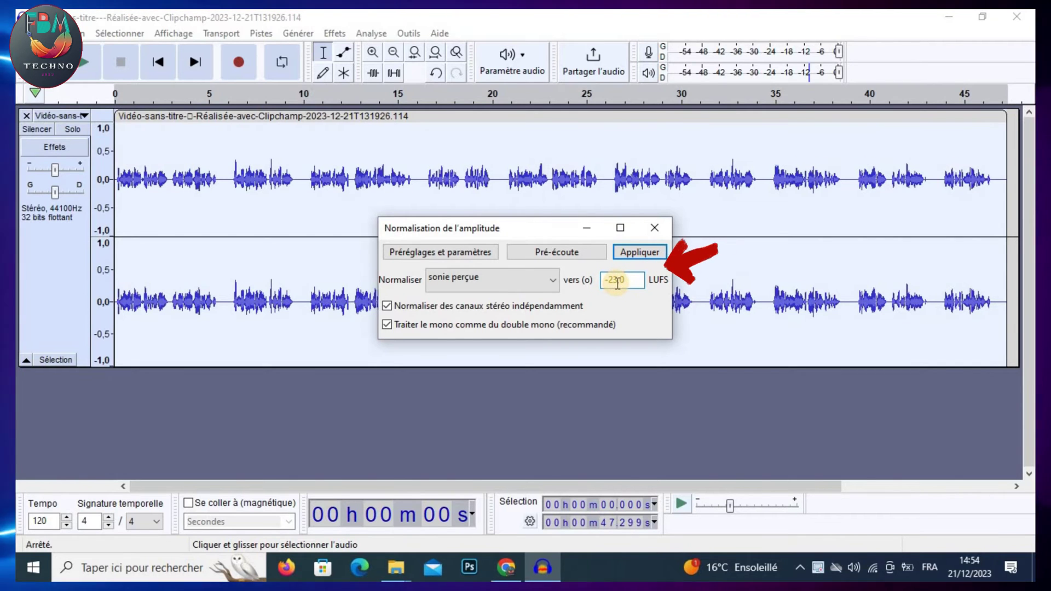
pyautogui.write('-10,0')
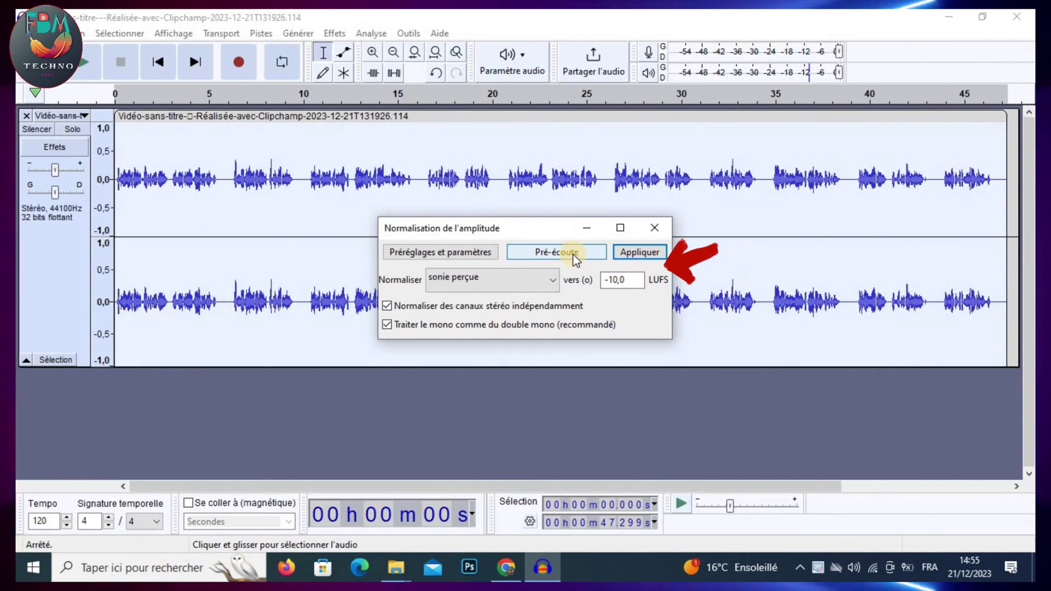
pyautogui.click(576, 260)
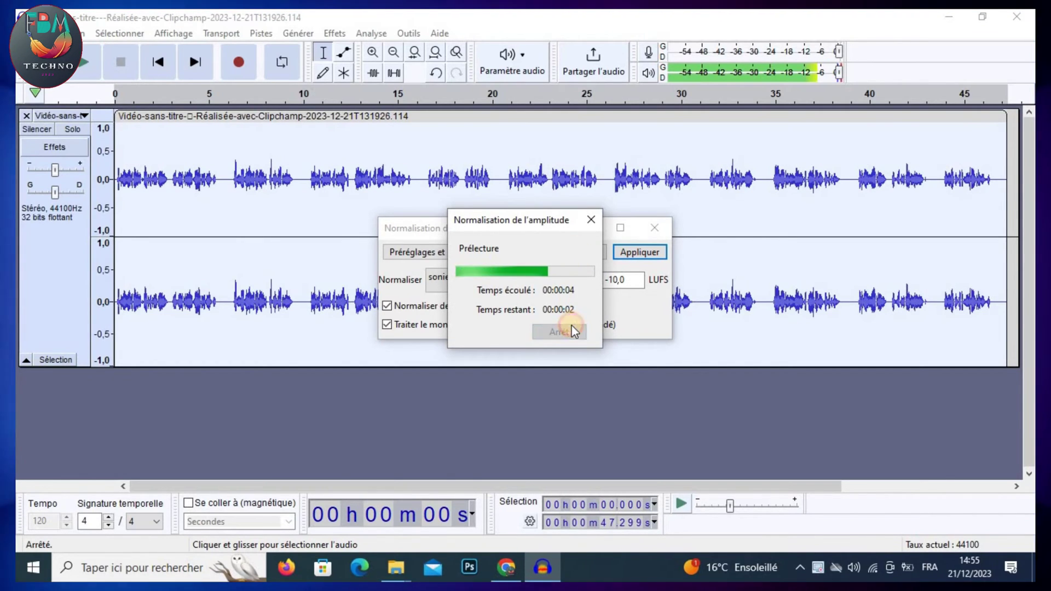
pyautogui.click(575, 253)
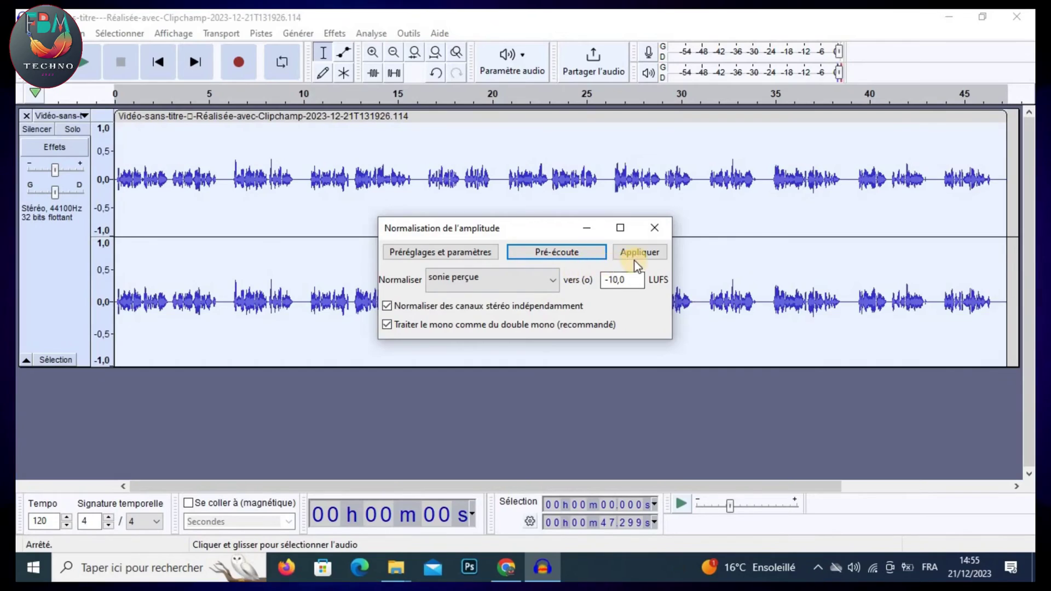
pyautogui.click(635, 252)
# - Play the normalized voice track from about 0.6 s to check how it sounds
pyautogui.click(126, 127)
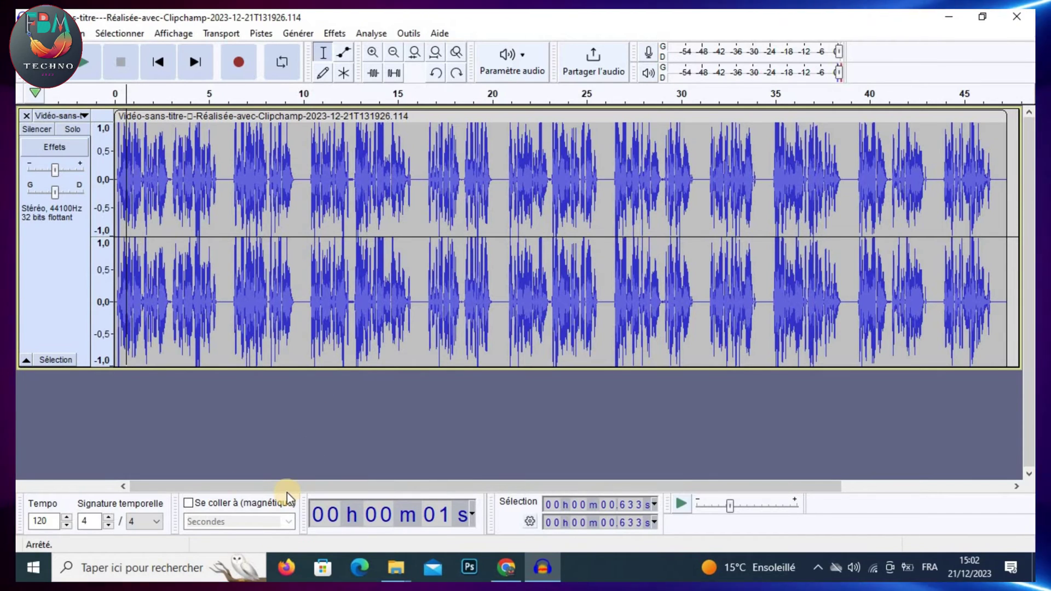
pyautogui.click(87, 64)
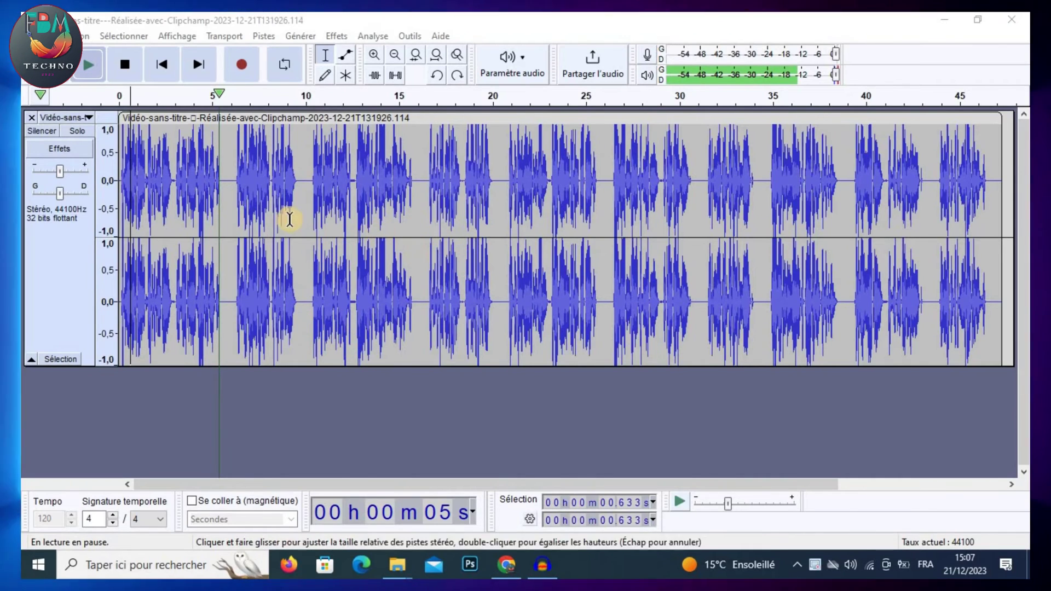
# - Try generating 0.300 s of silence in the pause at about 12.66 s in the voice track, then undo it
pyautogui.click(306, 179)
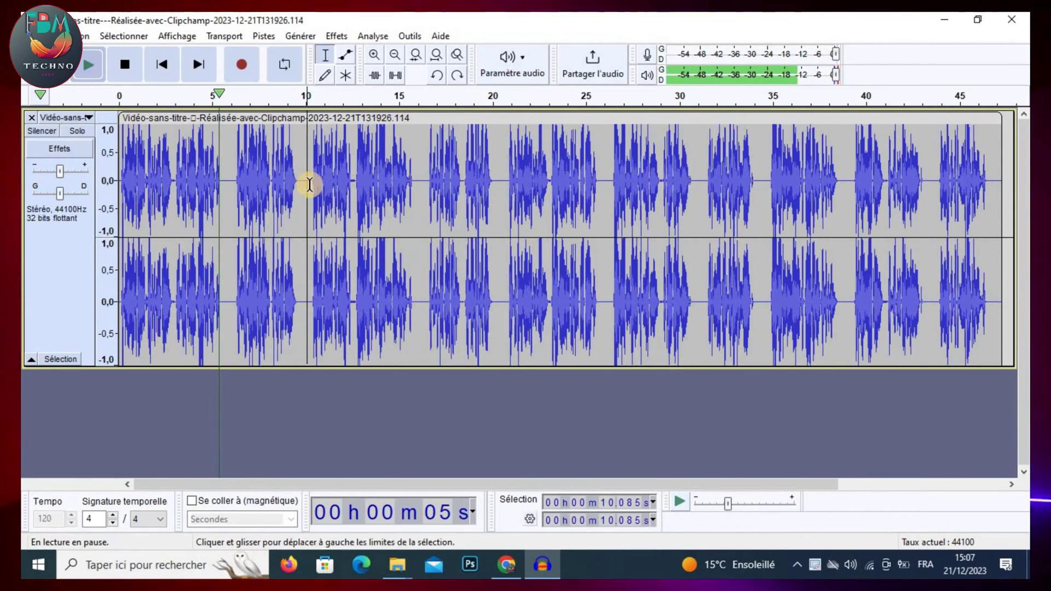
pyautogui.click(355, 180)
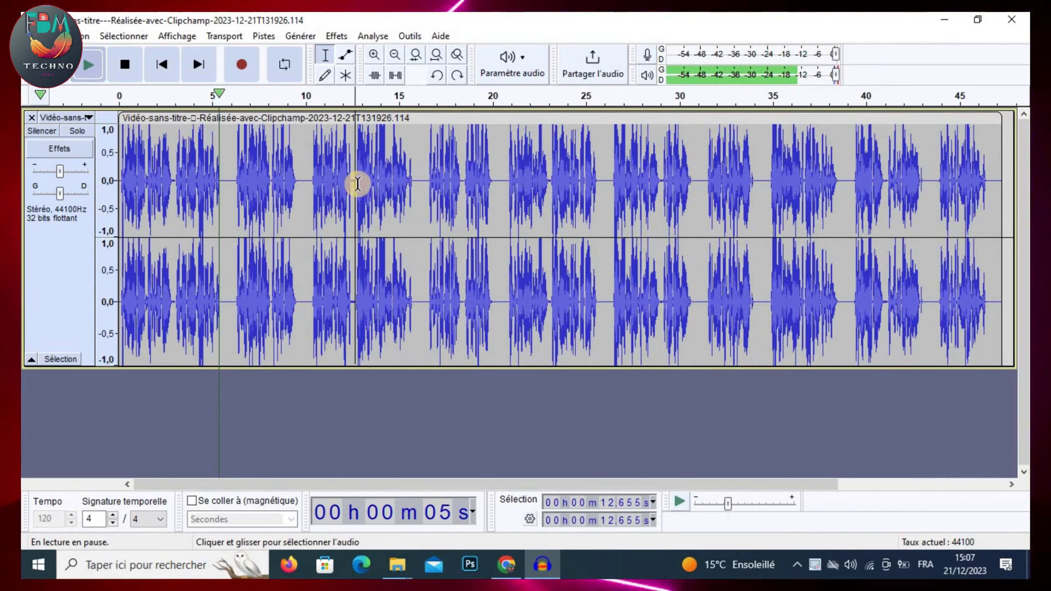
pyautogui.click(309, 39)
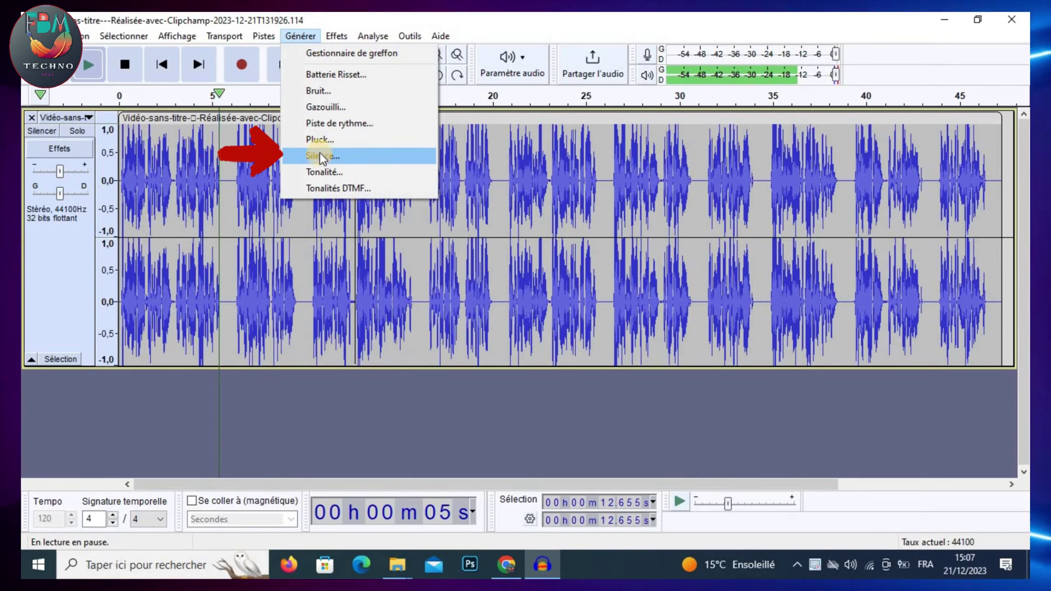
pyautogui.click(325, 156)
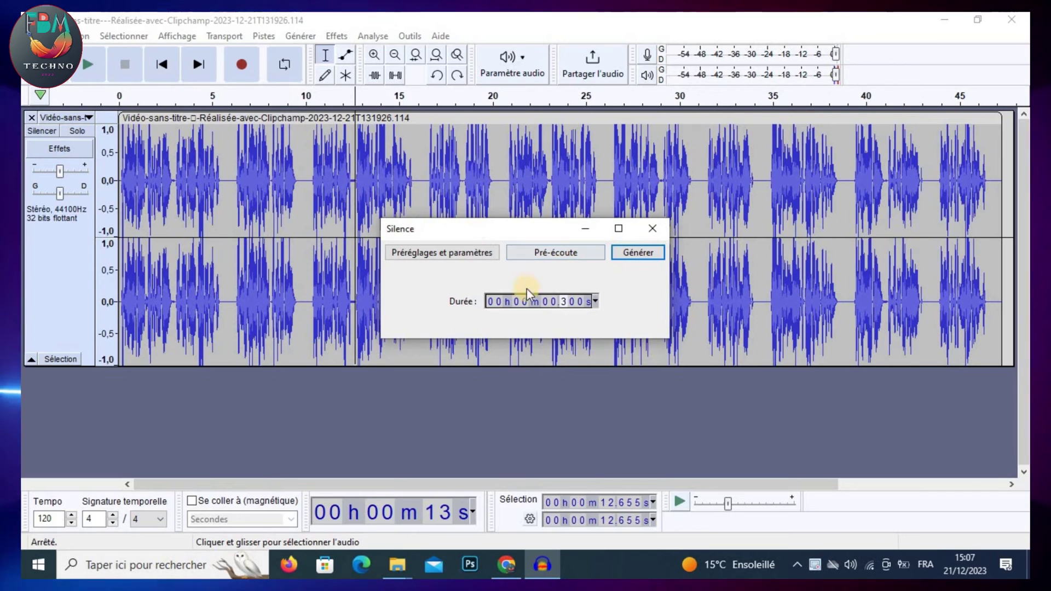
pyautogui.click(596, 302)
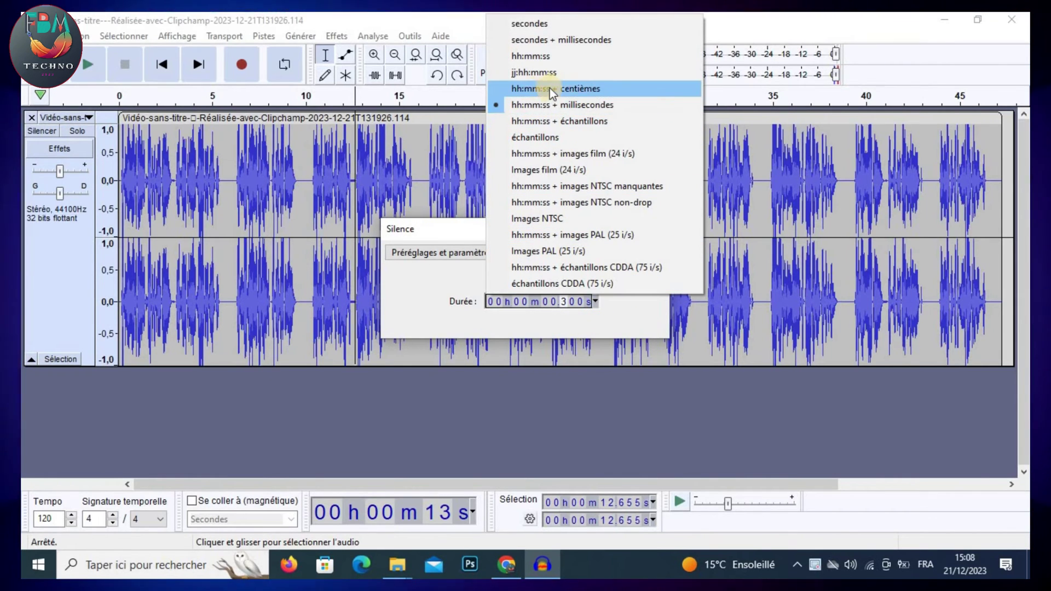
pyautogui.click(547, 105)
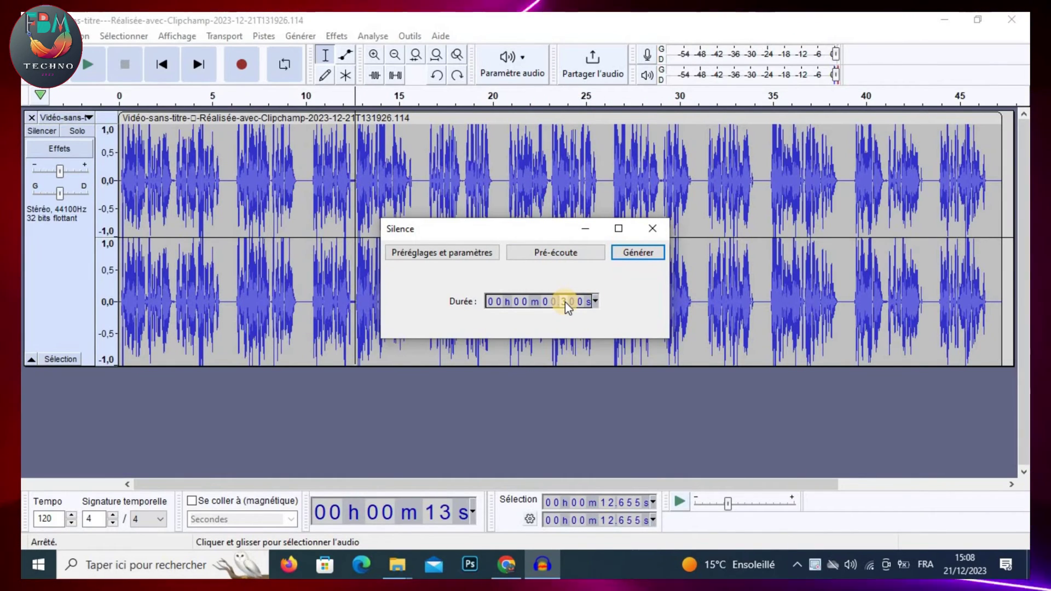
pyautogui.click(636, 253)
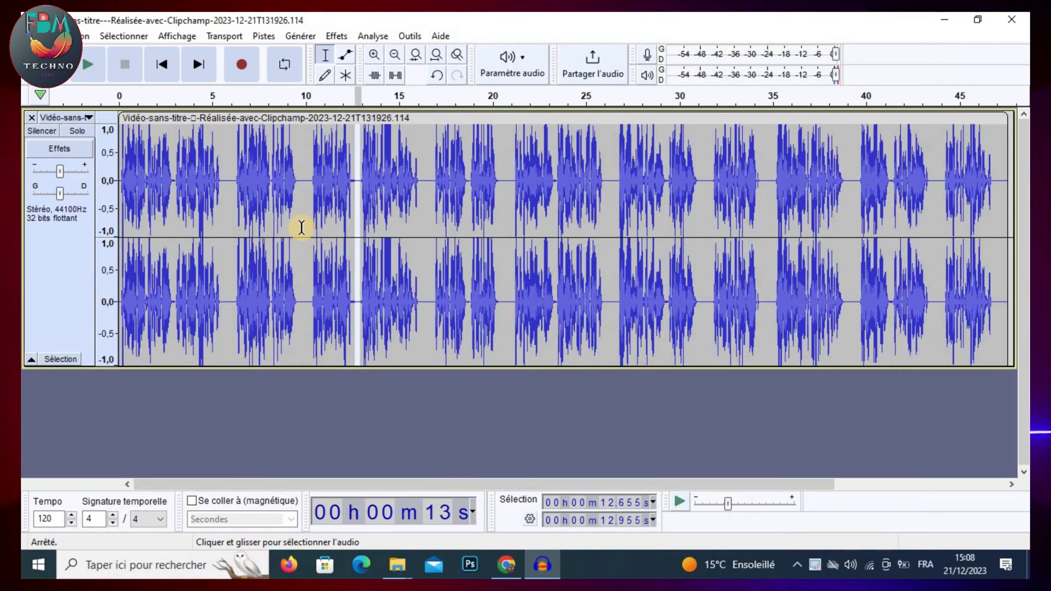
pyautogui.hotkey('ctrl', 'z')
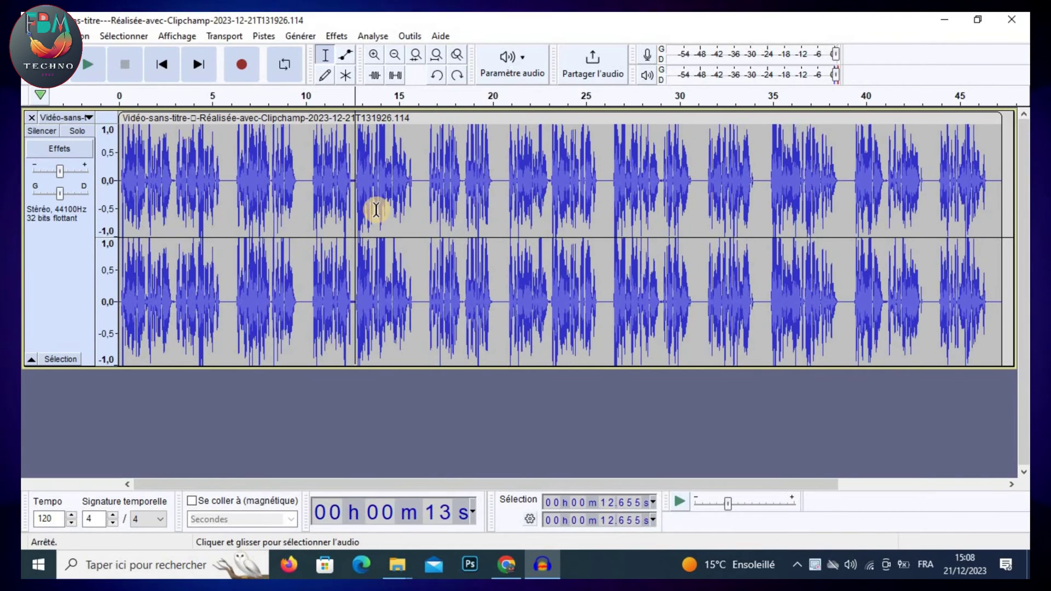
# - Export the entire project as a stereo WAV file named AUDIO ECH.wav to folder 104 on the desktop
pyautogui.hotkey('alt', 'f')
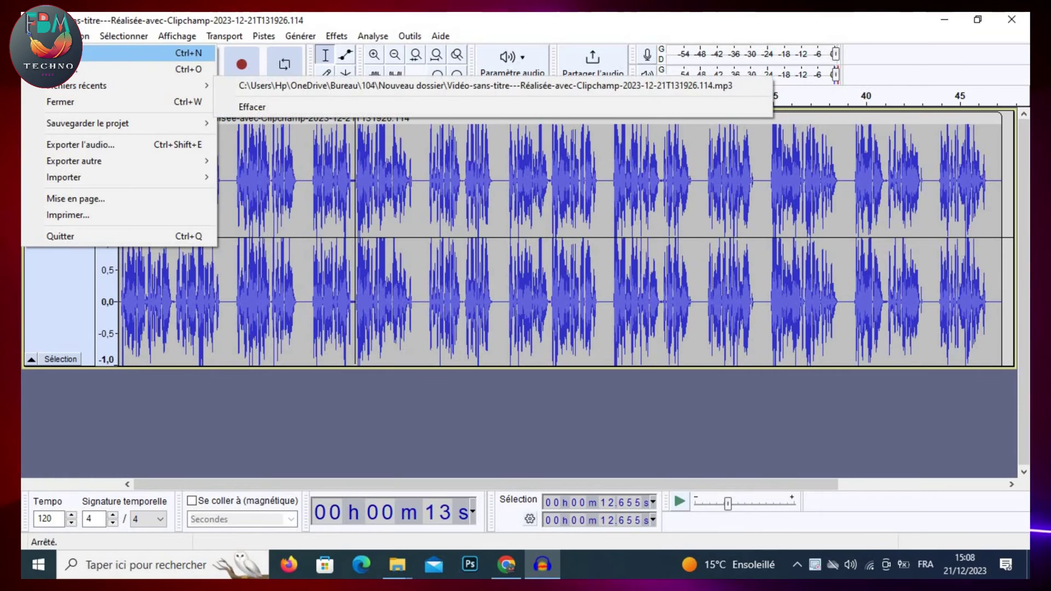
pyautogui.click(136, 147)
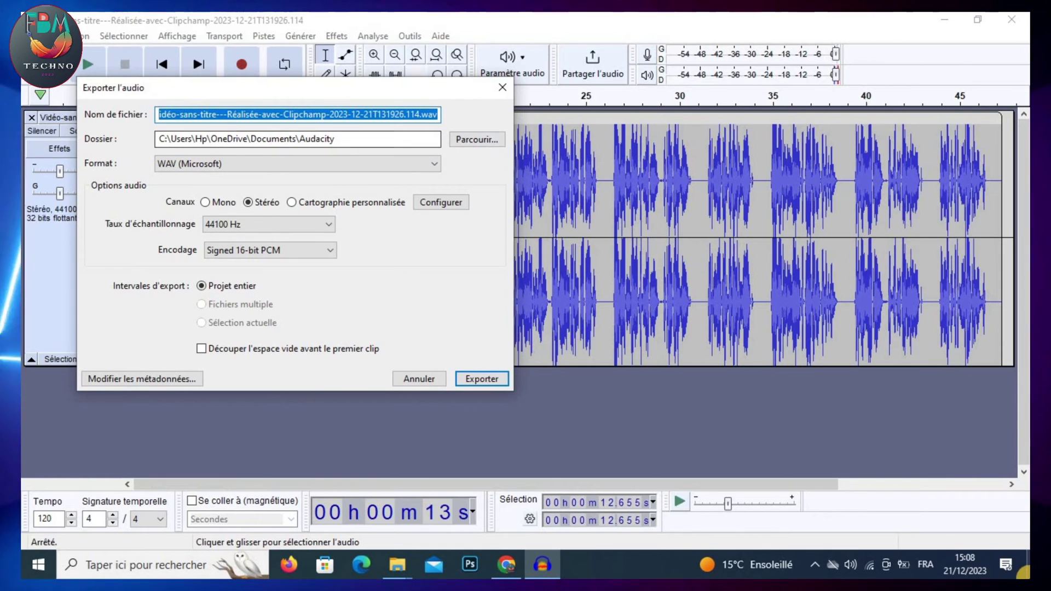
pyautogui.click(476, 139)
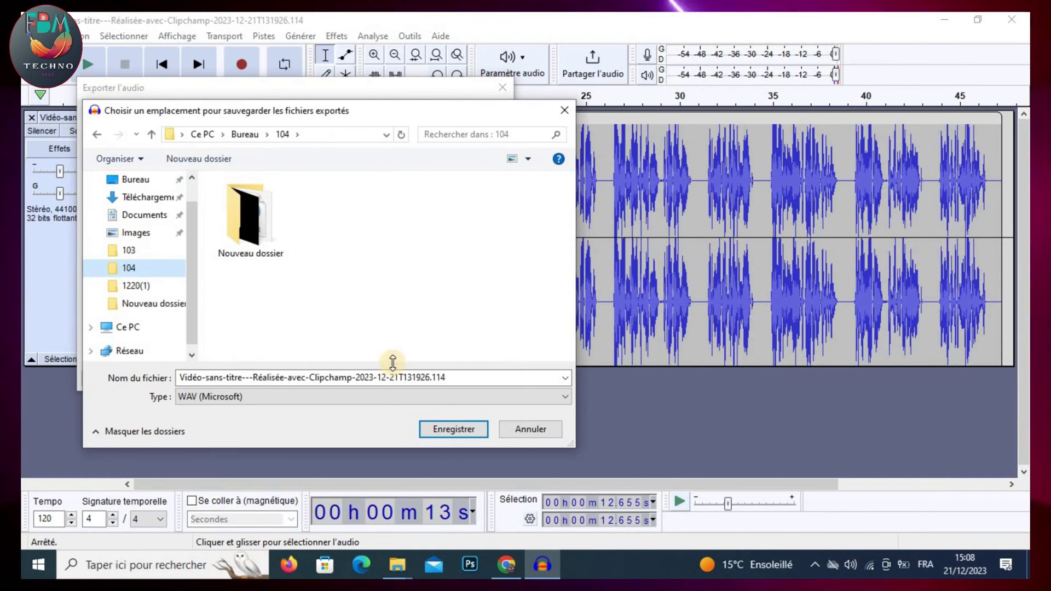
pyautogui.click(454, 429)
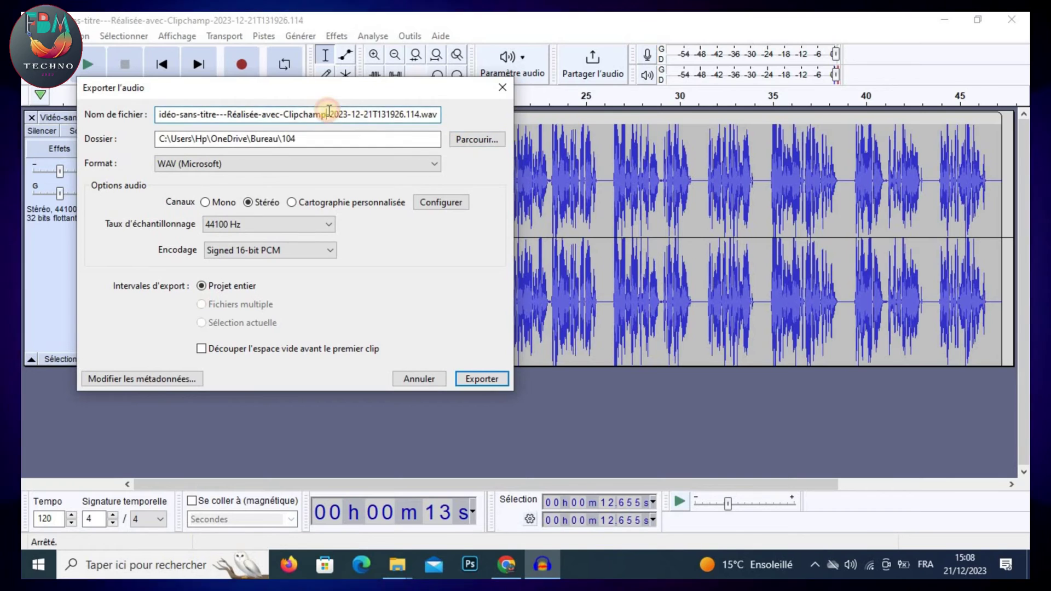
pyautogui.moveTo(419, 114); pyautogui.dragTo(157, 114)
pyautogui.write('AUDIO E')
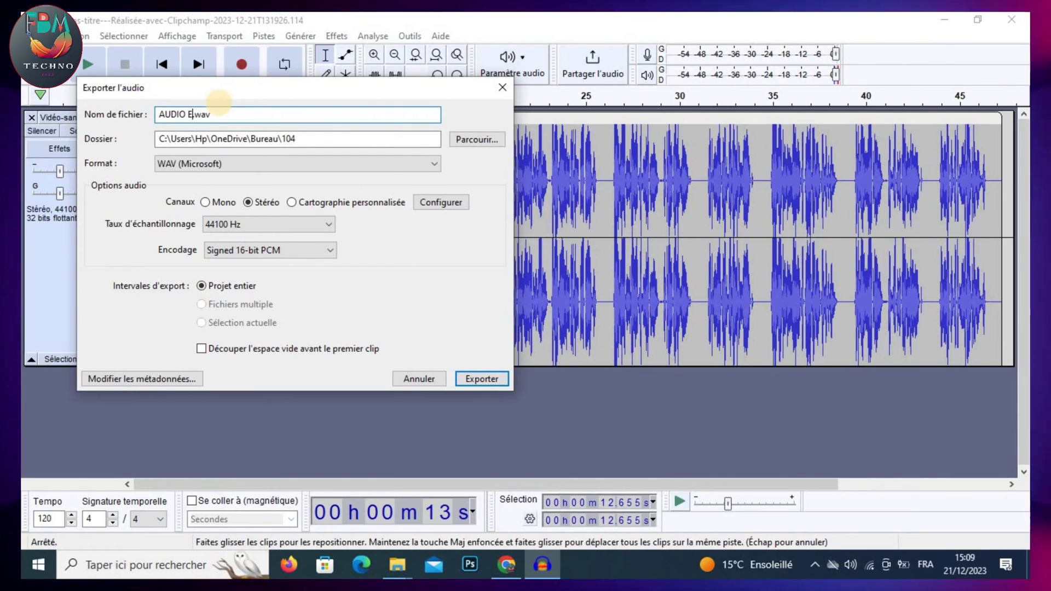
pyautogui.write('CH')
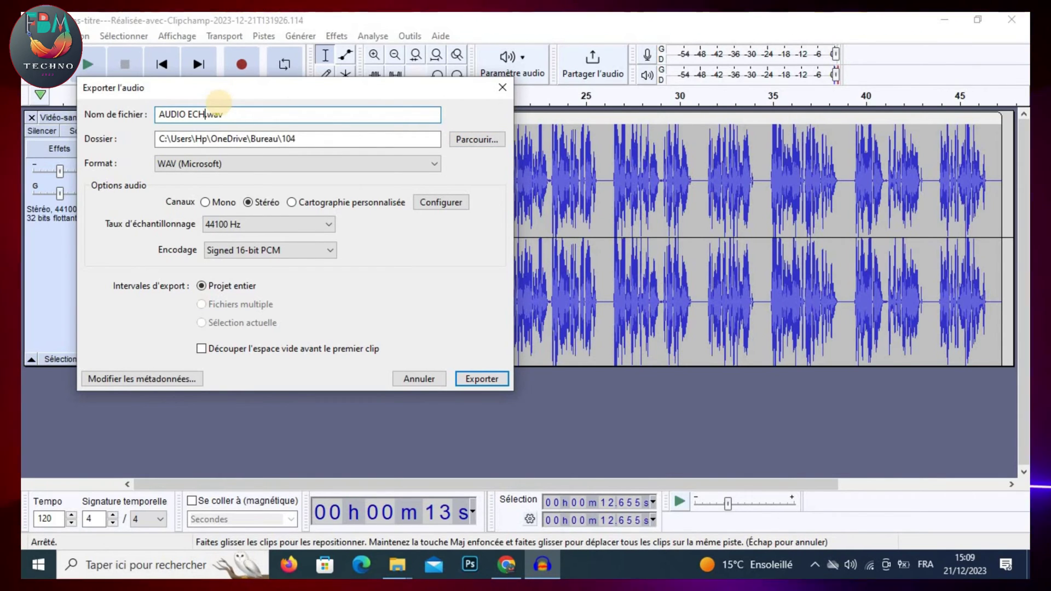
pyautogui.click(460, 380)
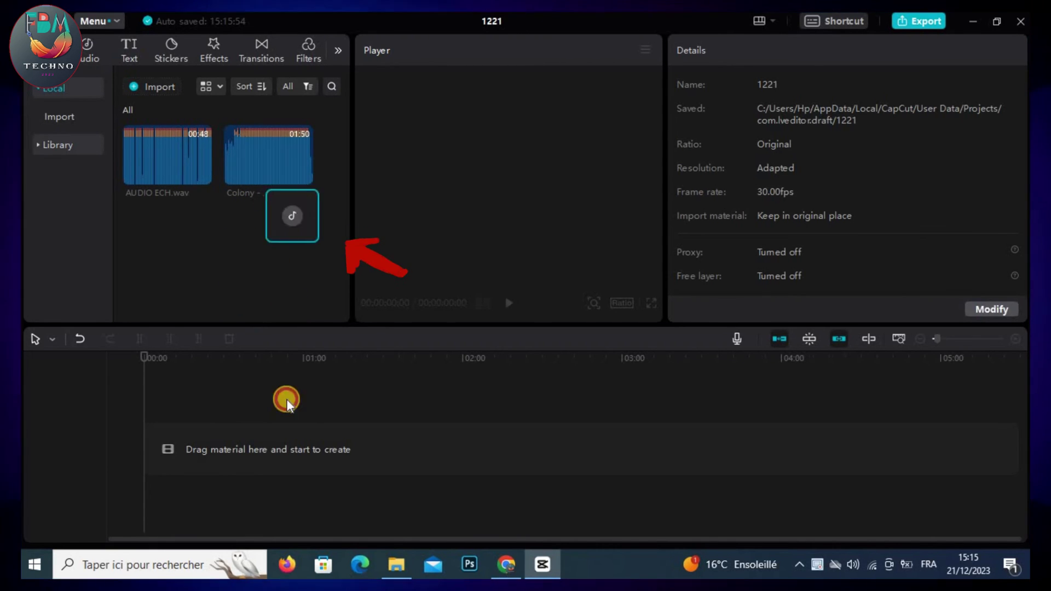
# - In CapCut, place the Colony - TrackTribe (1).mp3 music at the timeline start and AUDIO ECH.wav on its own track above it
pyautogui.moveTo(286, 402); pyautogui.dragTo(204, 462)
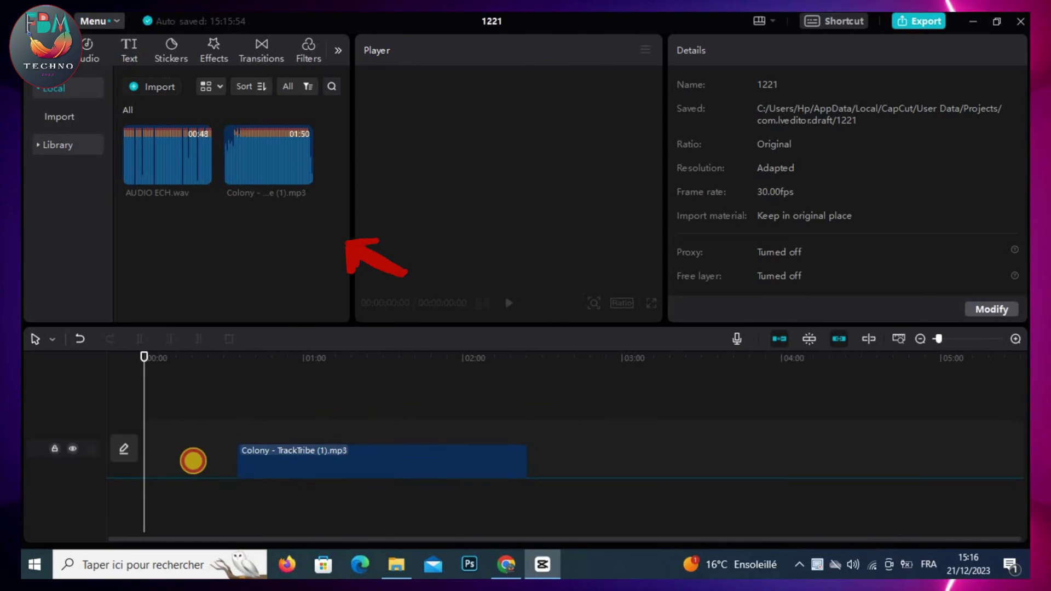
pyautogui.moveTo(192, 461); pyautogui.dragTo(187, 463)
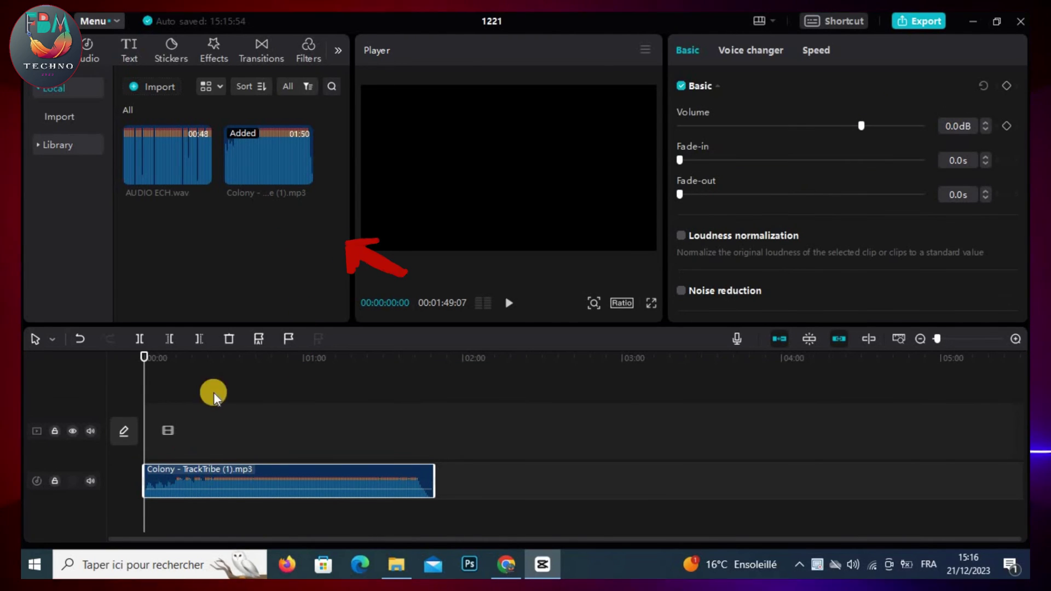
pyautogui.moveTo(169, 157); pyautogui.dragTo(206, 488)
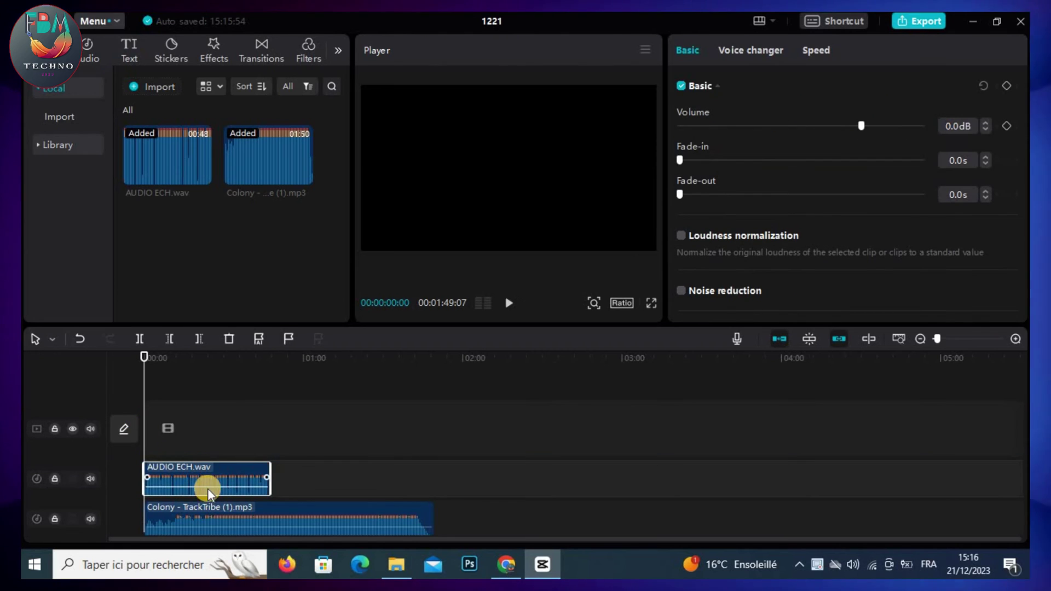
# - Shorten the Colony music clip to the voice-over's length and set the AUDIO ECH.wav clip's volume to 4.0 dB
pyautogui.click(211, 504)
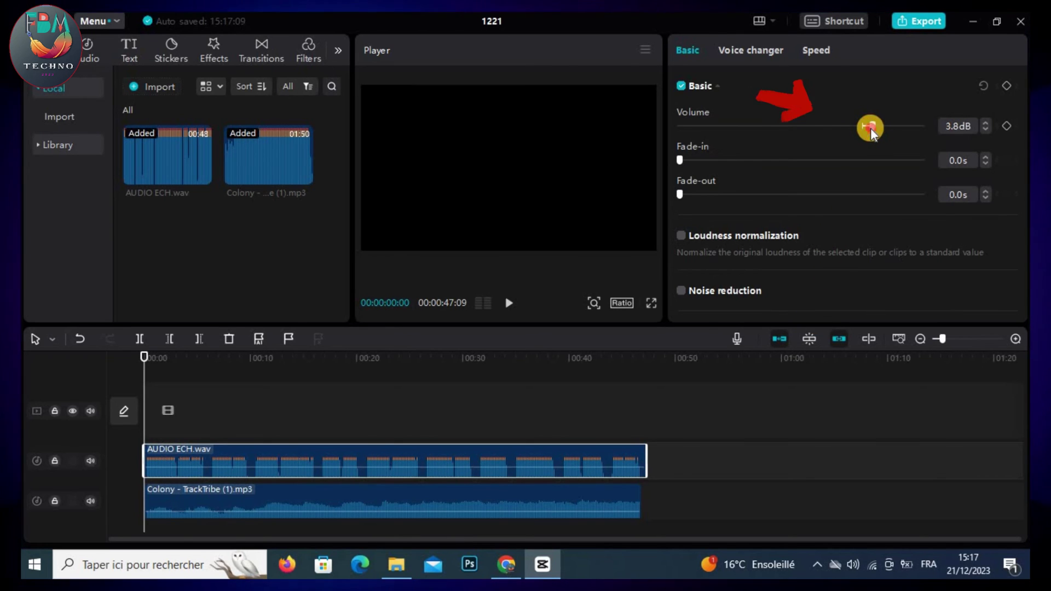
pyautogui.moveTo(872, 133); pyautogui.dragTo(871, 132)
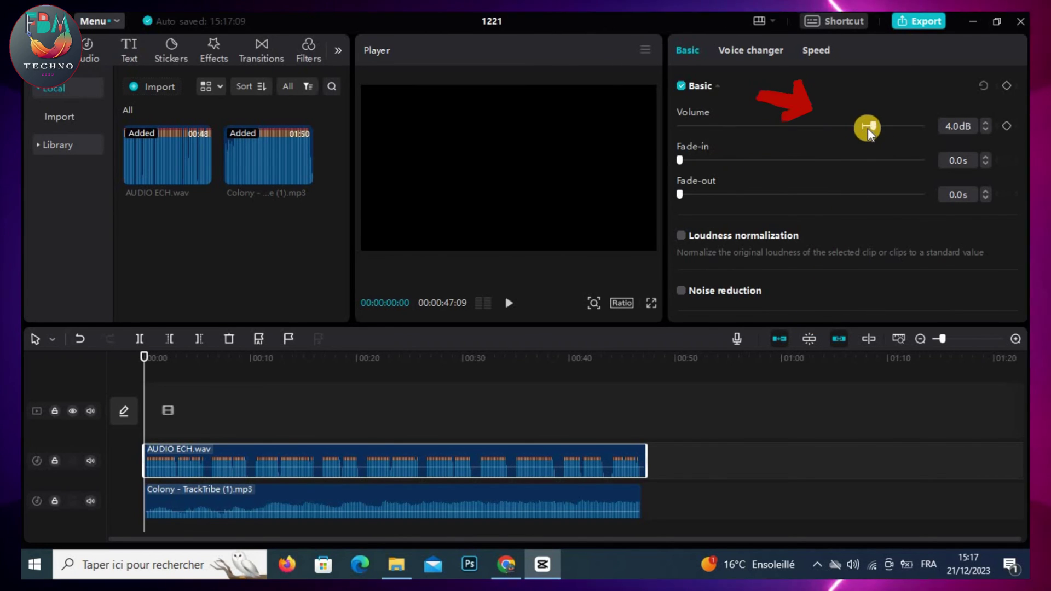
pyautogui.click(236, 460)
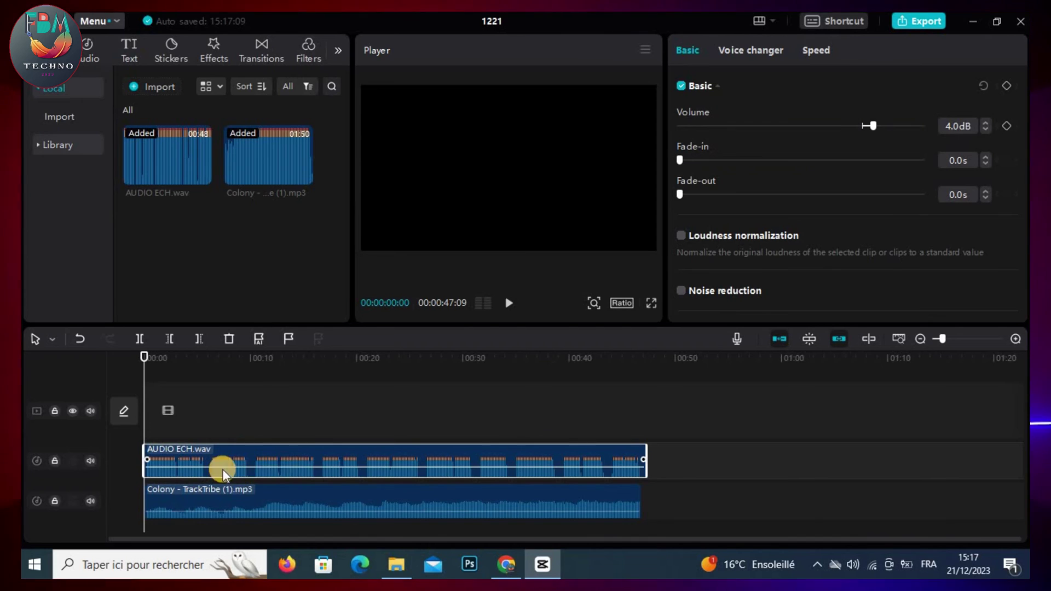
# - Look through the voice characters and voice filters offered for the AUDIO ECH.wav clip
pyautogui.click(302, 464)
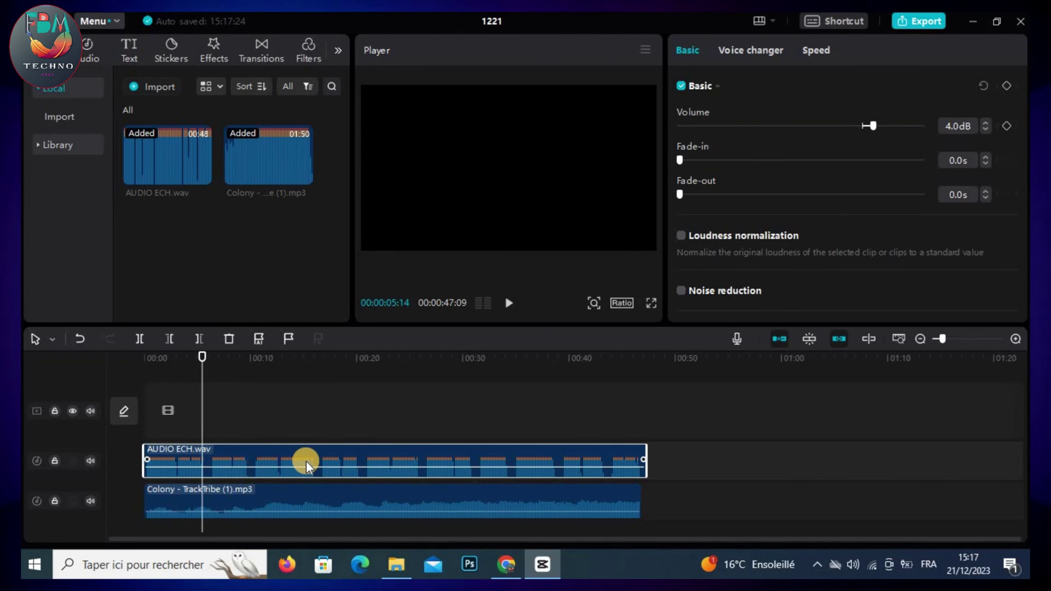
pyautogui.click(753, 51)
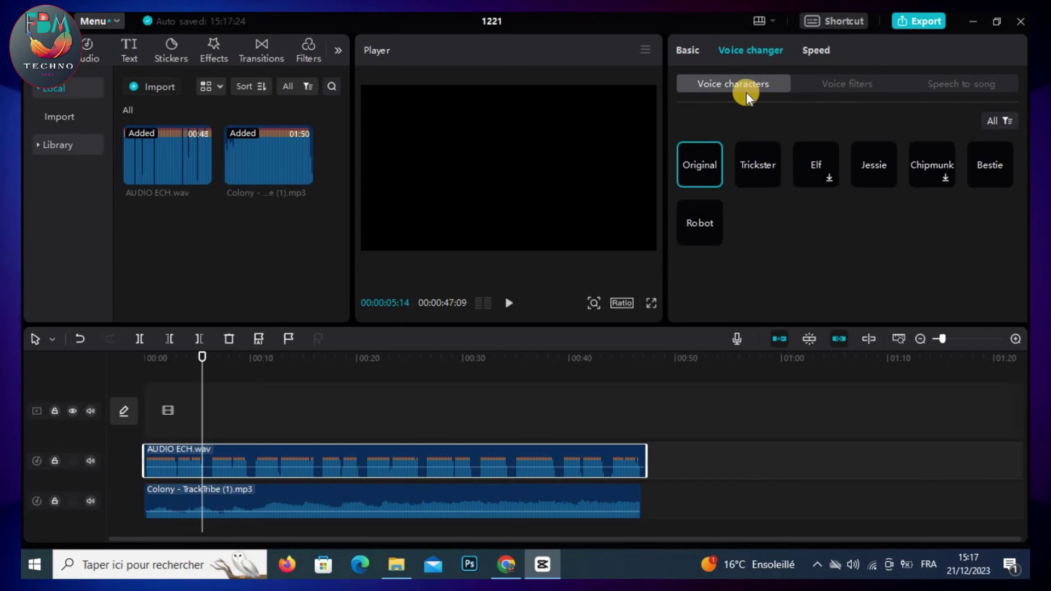
pyautogui.click(838, 85)
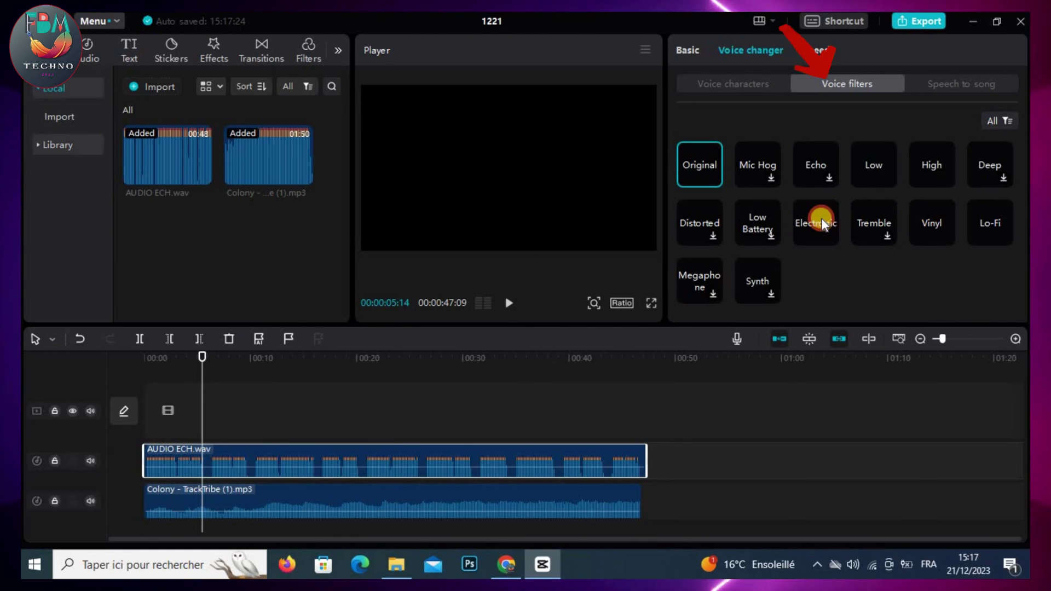
# - Apply the Electronic voice filter to the AUDIO ECH.wav clip at strength 19 and play the timeline to listen to it
pyautogui.click(810, 232)
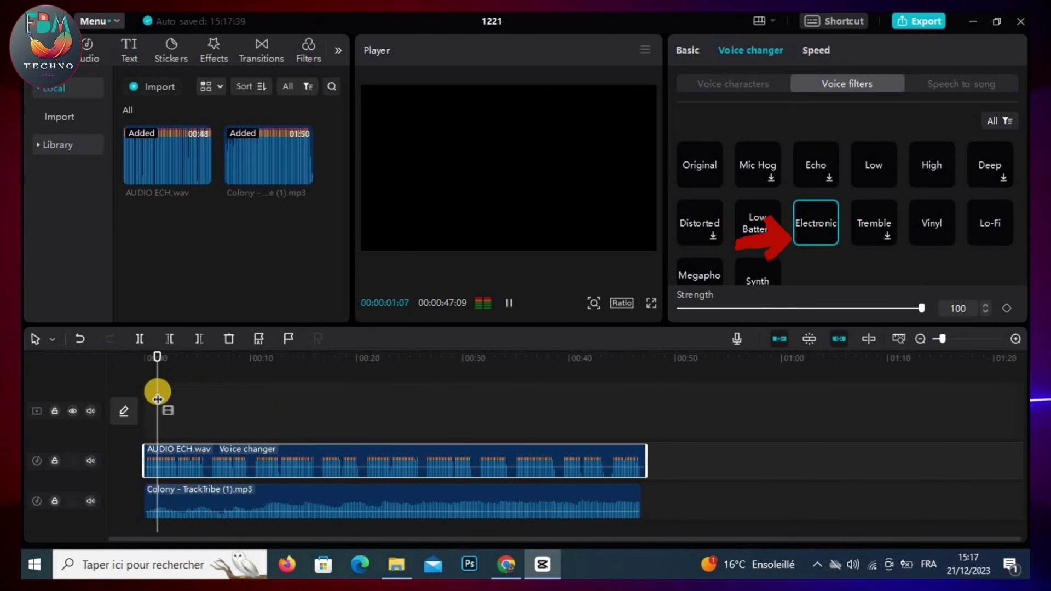
pyautogui.moveTo(922, 307); pyautogui.dragTo(887, 313)
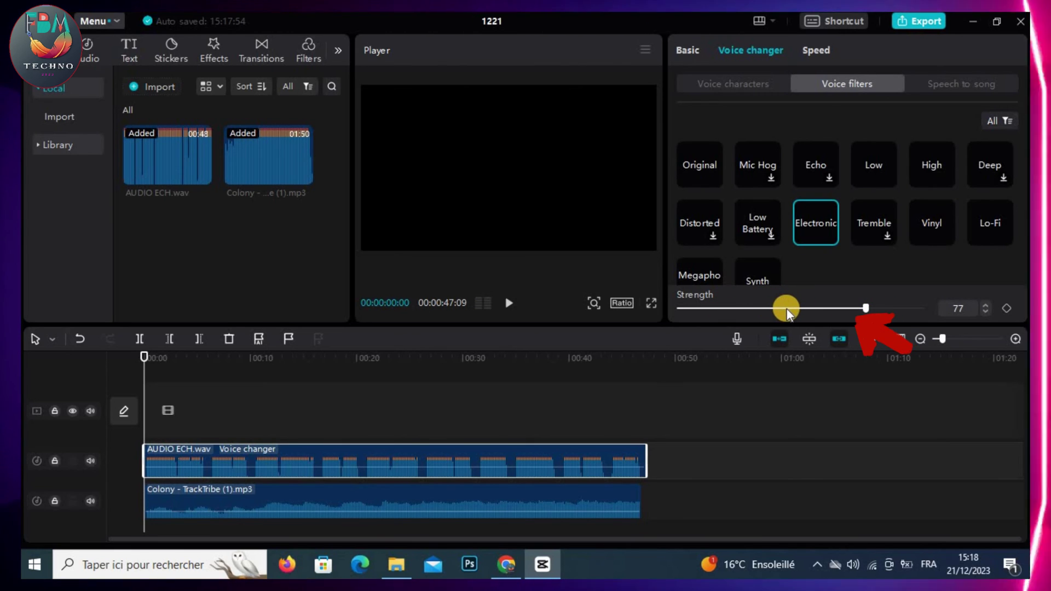
pyautogui.click(789, 310)
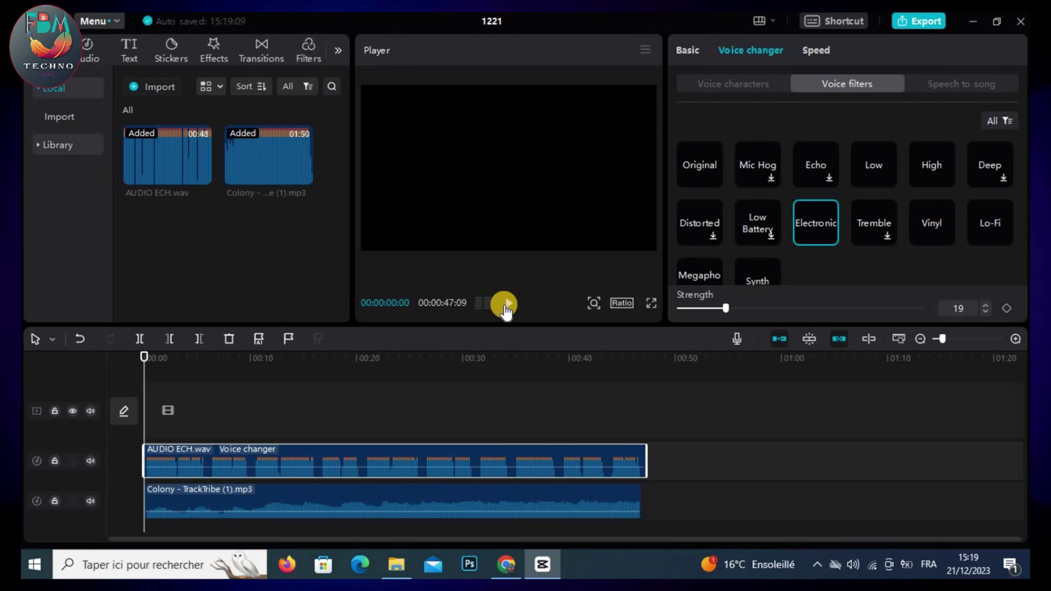
pyautogui.click(506, 305)
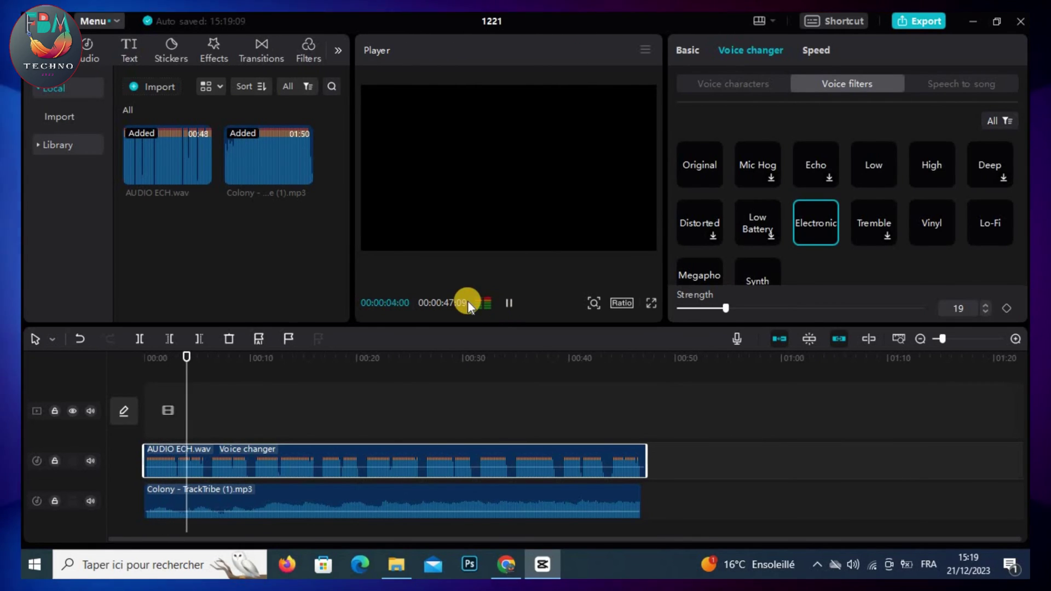
pyautogui.click(90, 501)
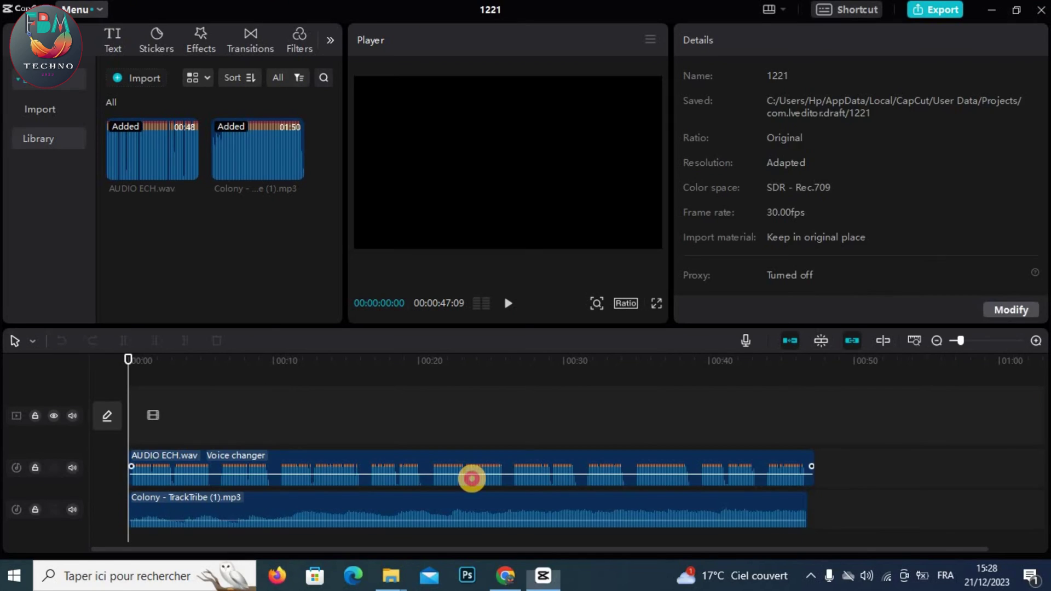
# - Export the project 1221 as audio only in MP3 format, with video exporting turned off
pyautogui.click(472, 479)
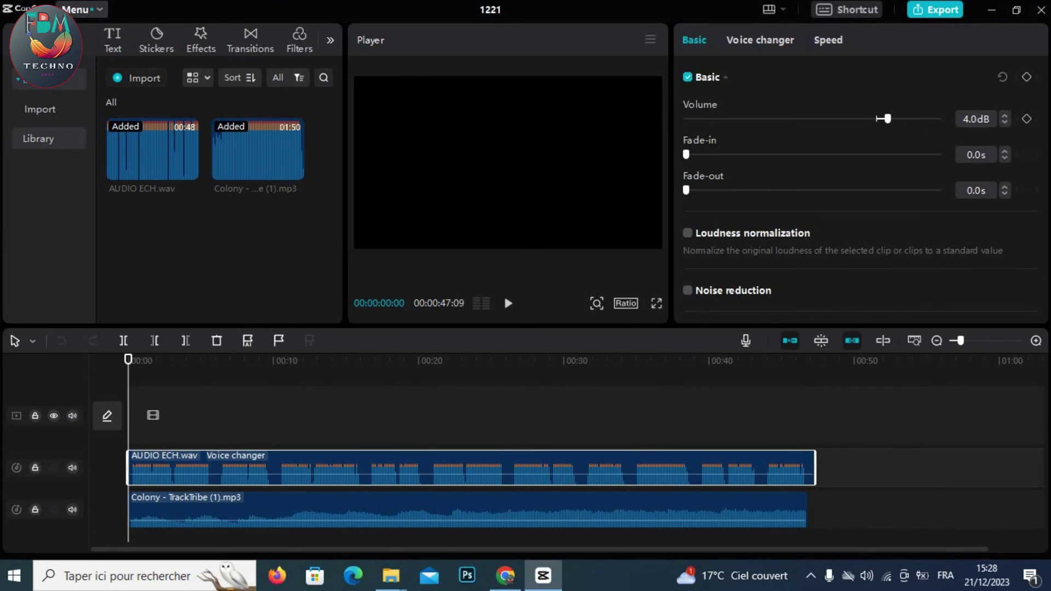
pyautogui.click(938, 11)
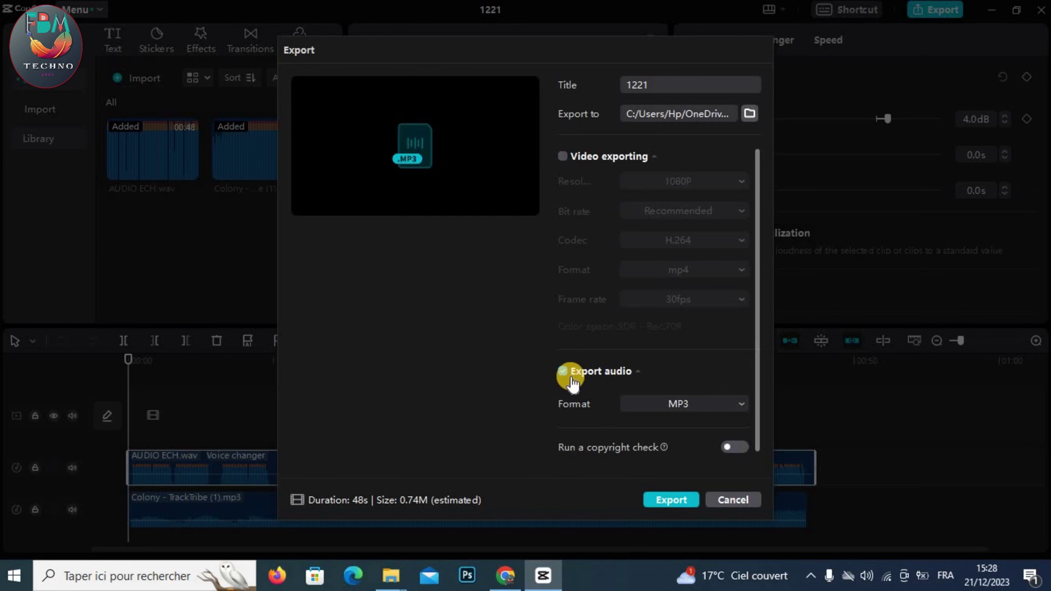
pyautogui.click(671, 500)
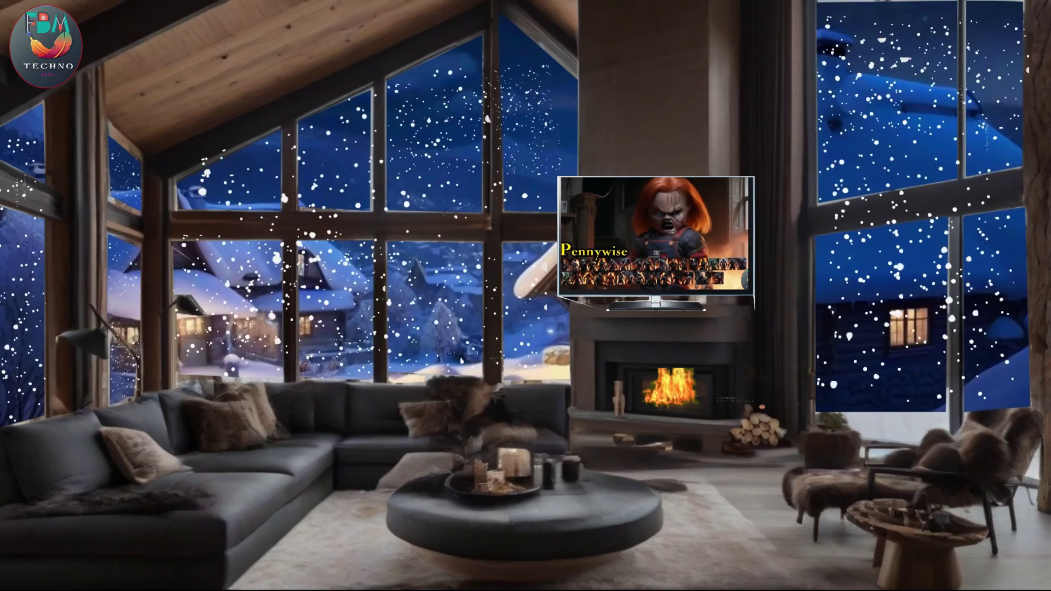